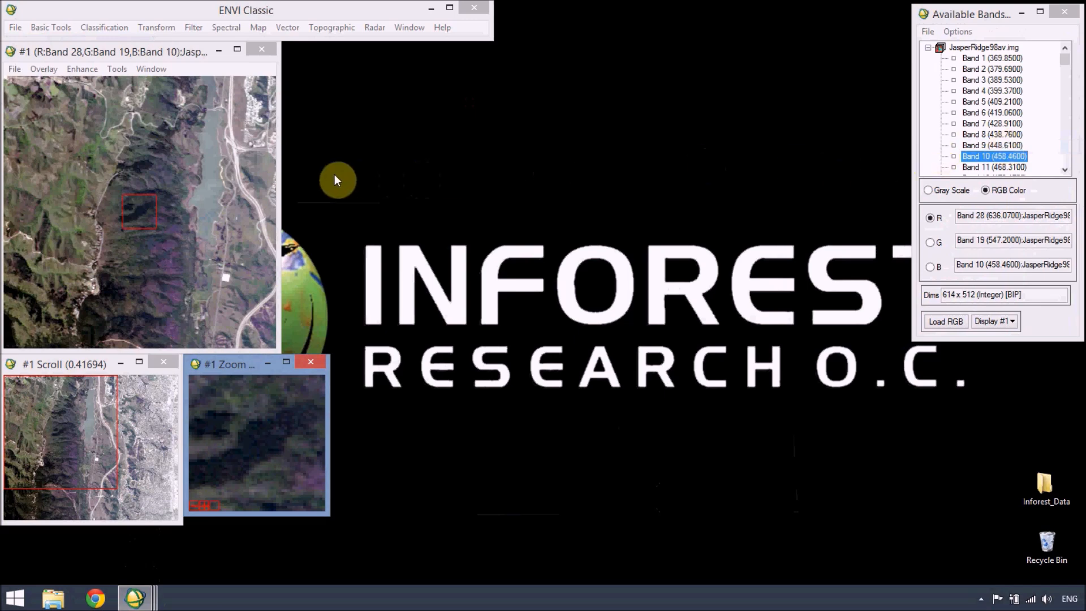
Step: Open the image's Z Profile (Spectrum) in an enlarged window beside the image and inspect the spectrum of the dark forested hills farther south
right_click(224, 178)
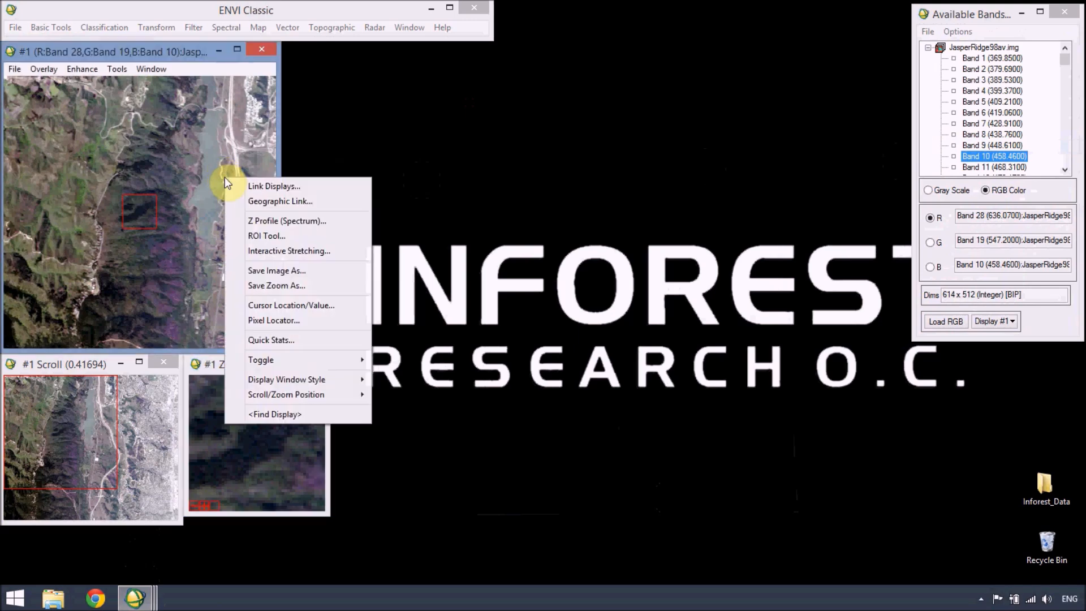
click(250, 224)
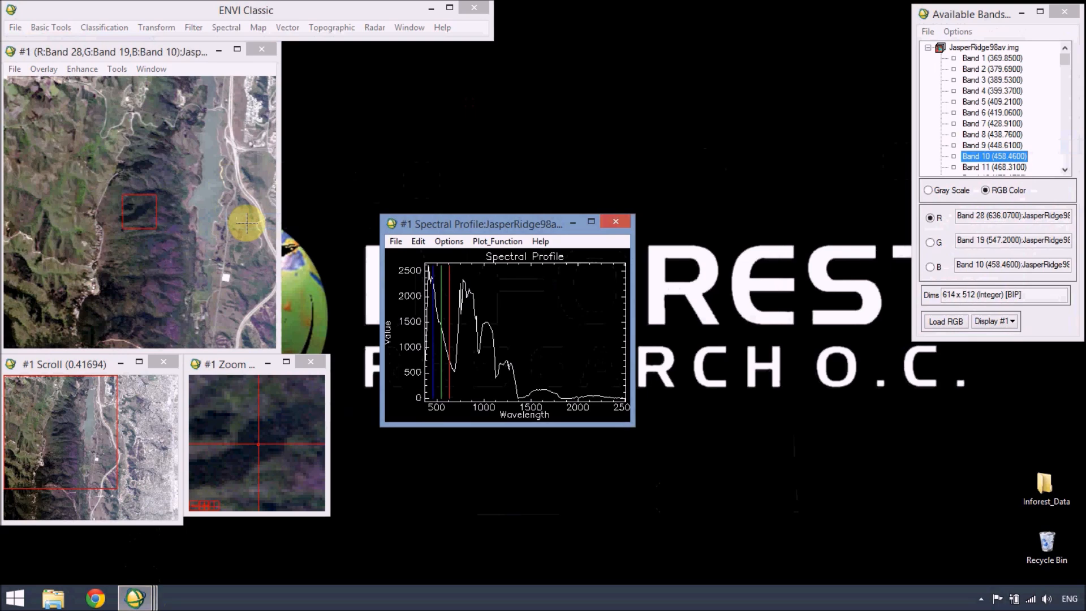
drag(453, 224, 433, 74)
drag(615, 286, 654, 359)
drag(528, 77, 527, 60)
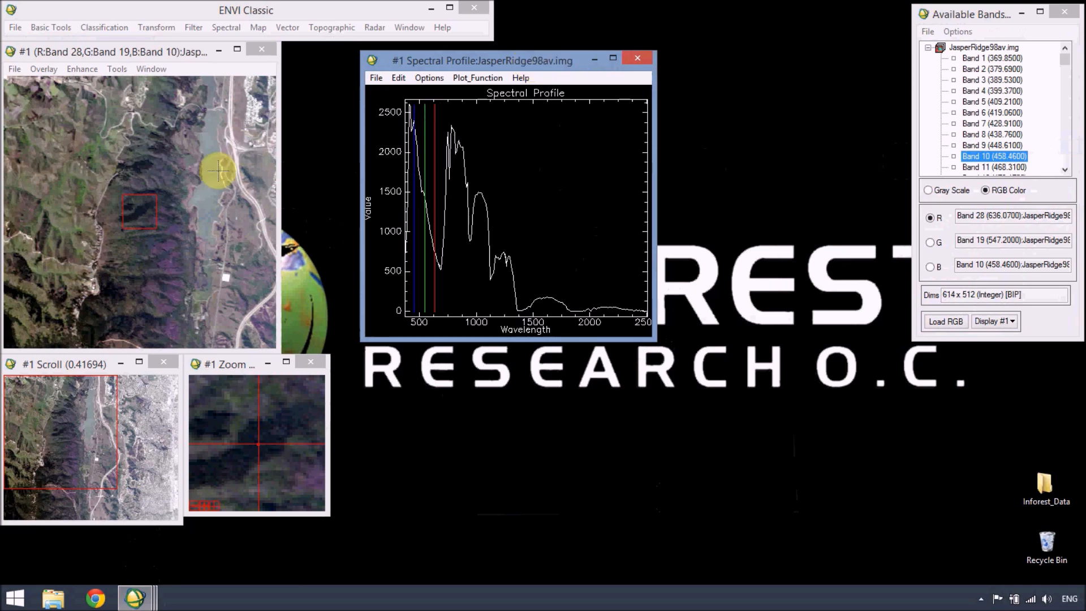
click(140, 217)
drag(141, 218, 133, 304)
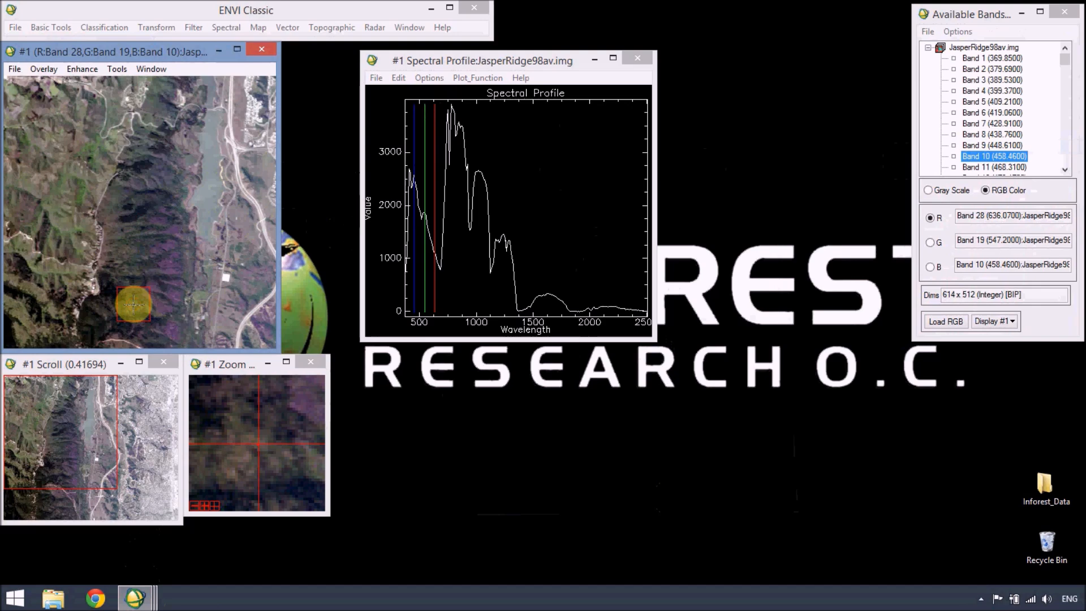
Step: Use the Pixel Locator to centre the display on sample 366, line 179, keeping the locator window below the spectral profile
right_click(142, 250)
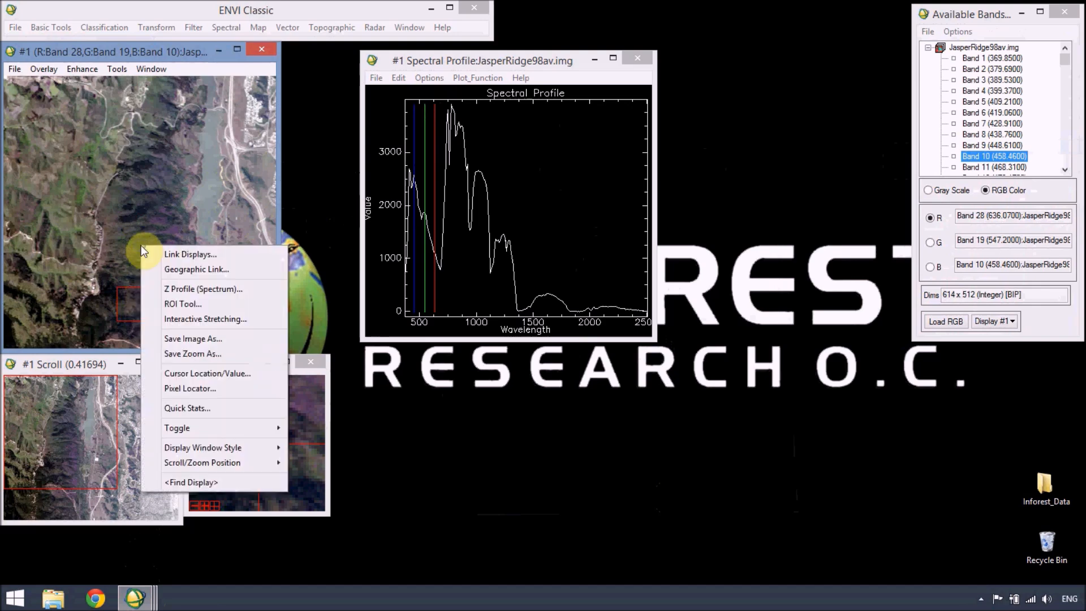
click(184, 389)
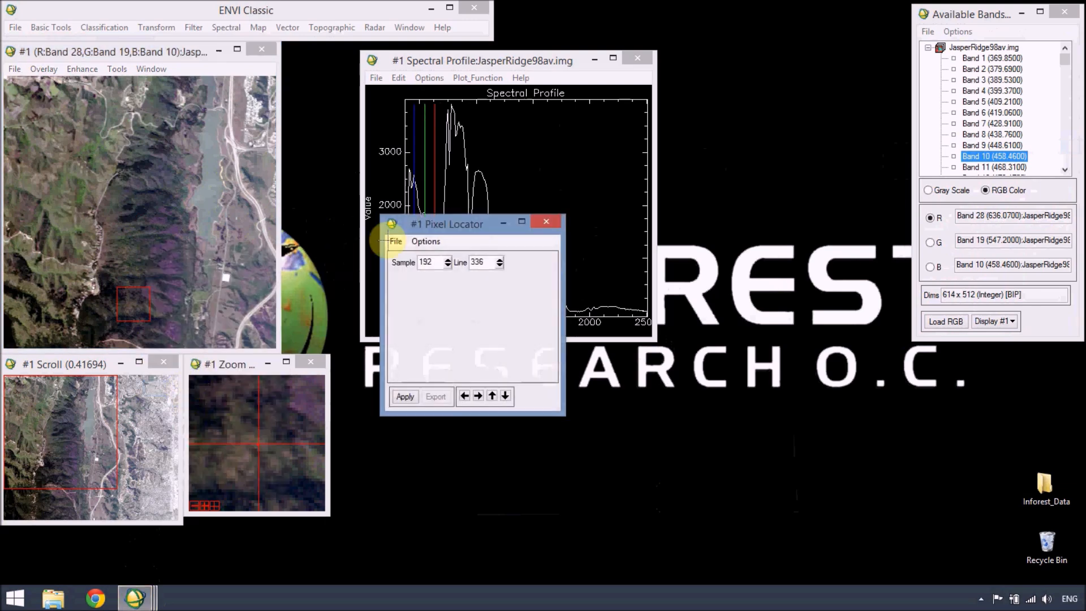
drag(435, 226, 415, 361)
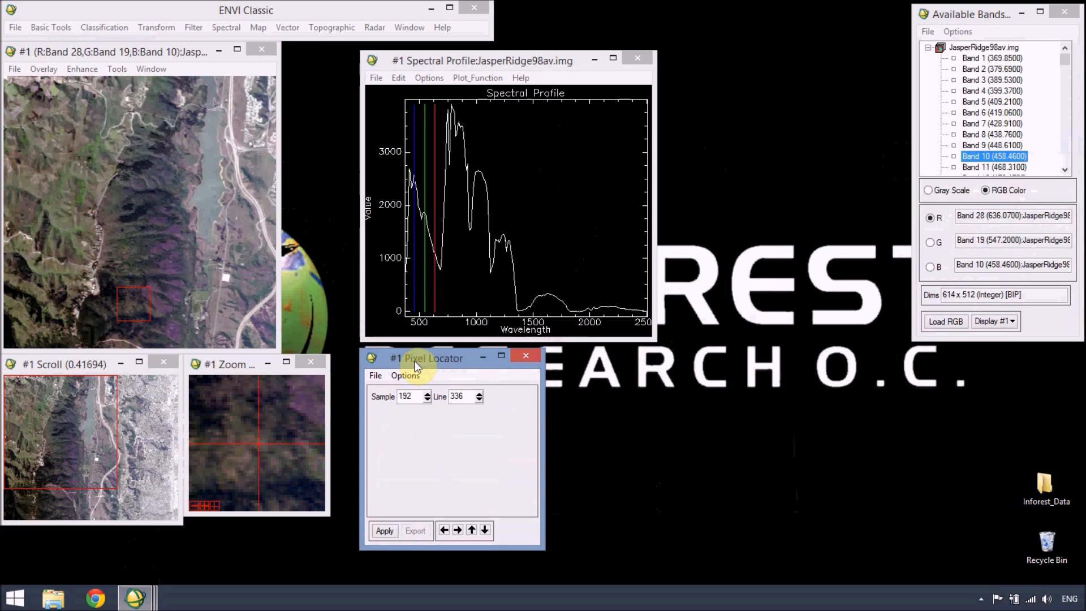
click(413, 396)
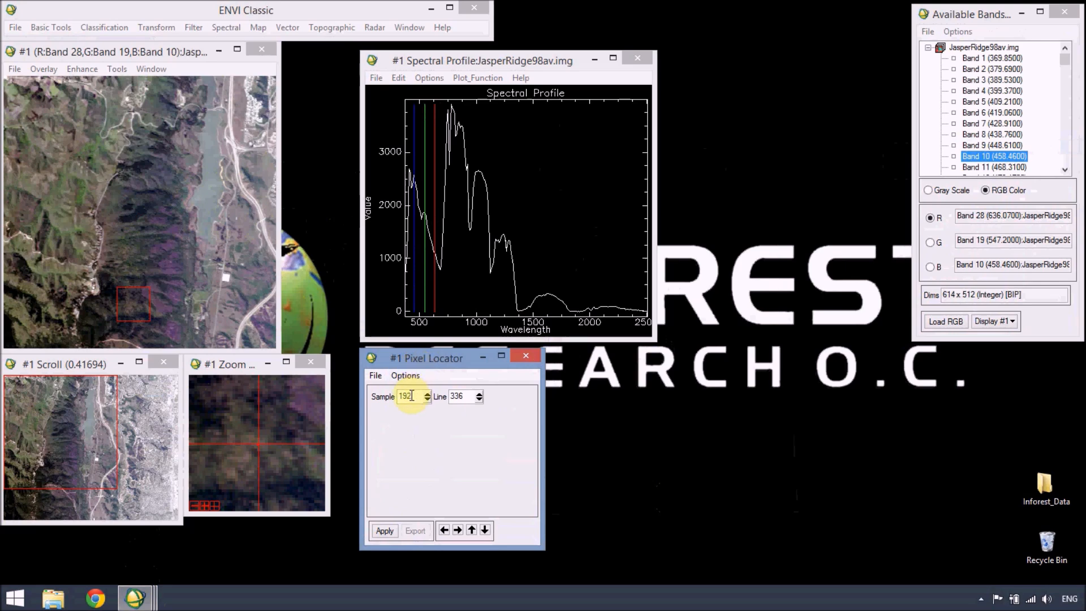
drag(412, 395, 396, 399)
text(266)
drag(466, 396, 448, 397)
text(179)
click(382, 531)
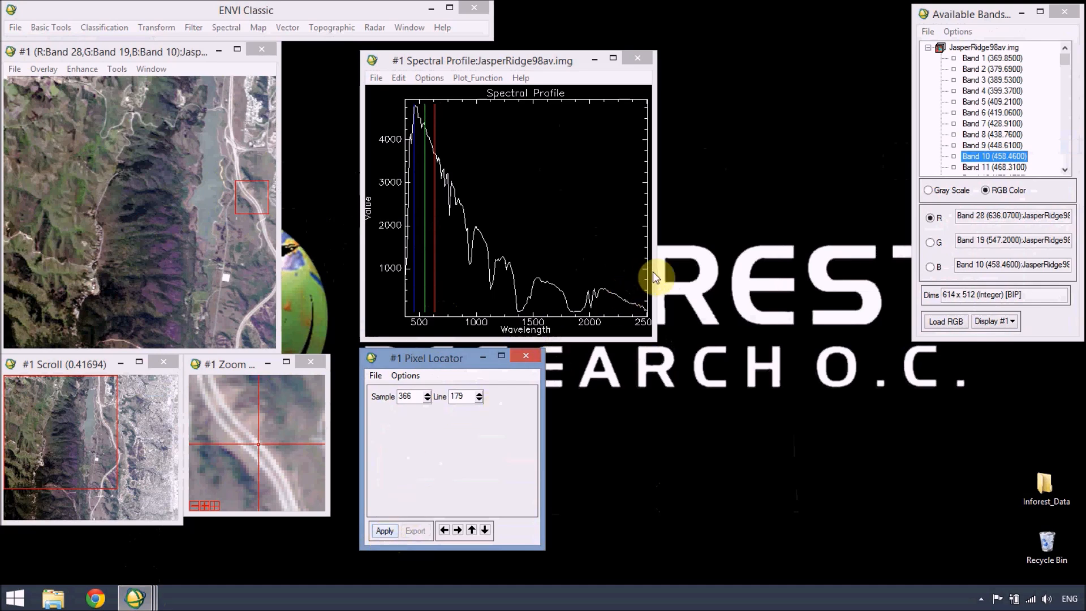
Step: Widen the Spectral Profile plot and examine the curve at wavelengths near 760, 942, 1125, 1314 and 2029 nm for atmospheric absorption features
drag(654, 271, 678, 270)
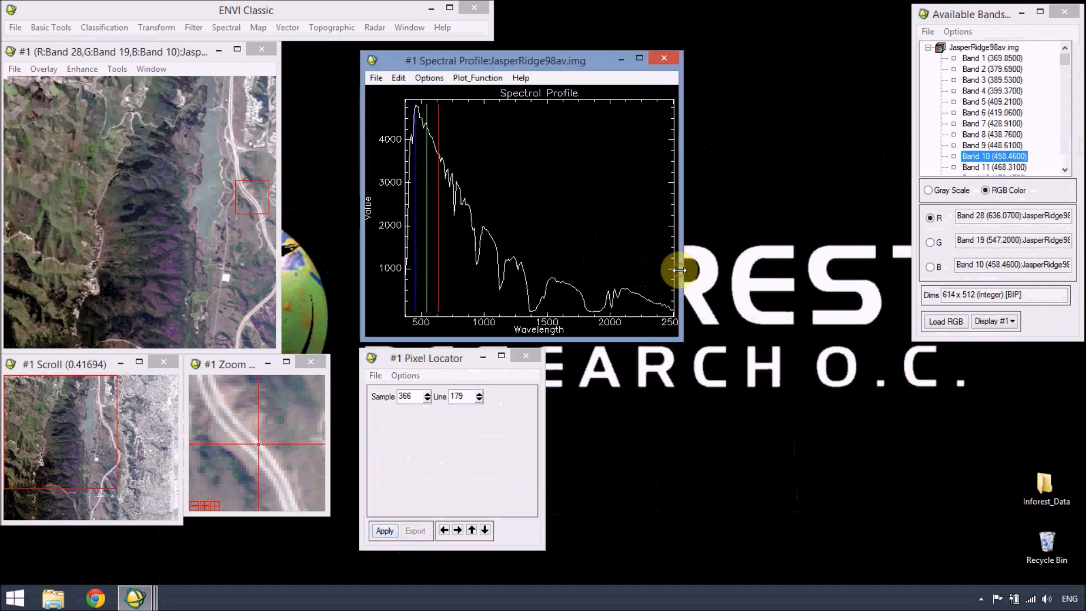
click(520, 200)
drag(520, 200, 453, 252)
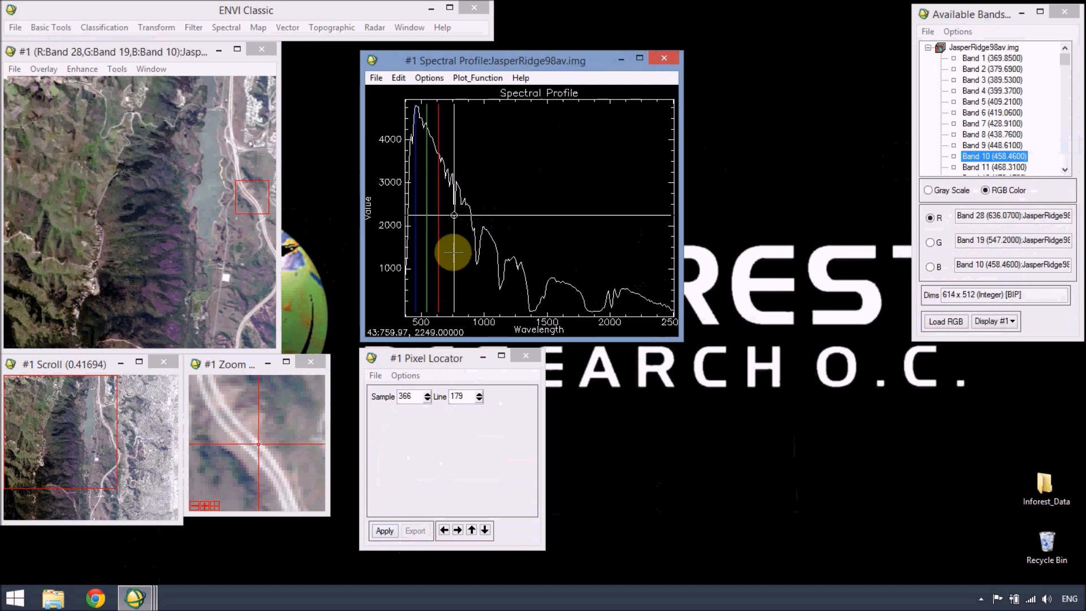
drag(453, 252, 476, 304)
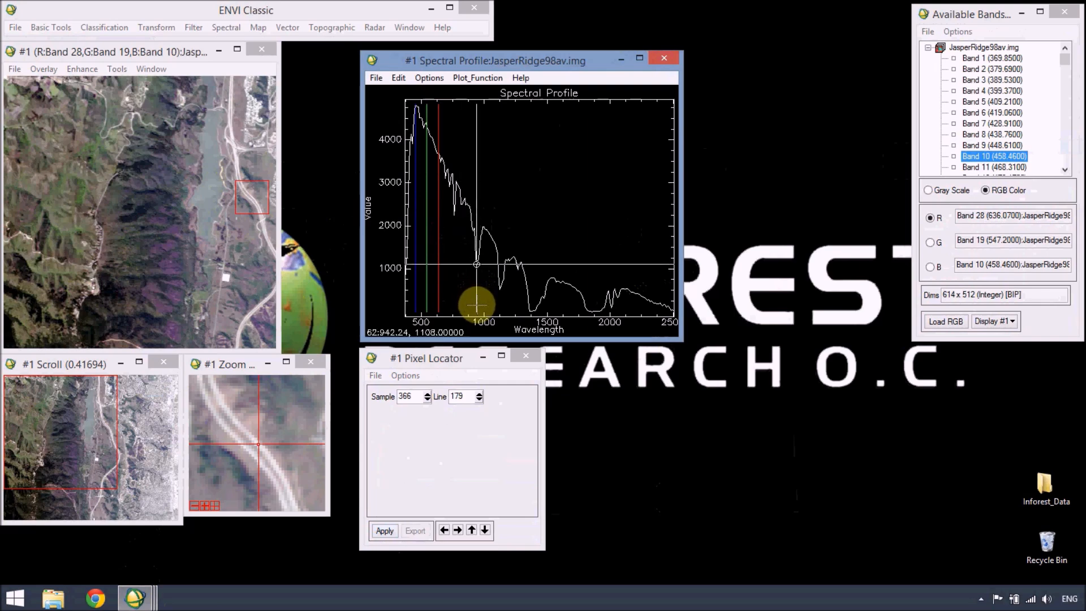
drag(477, 304, 500, 314)
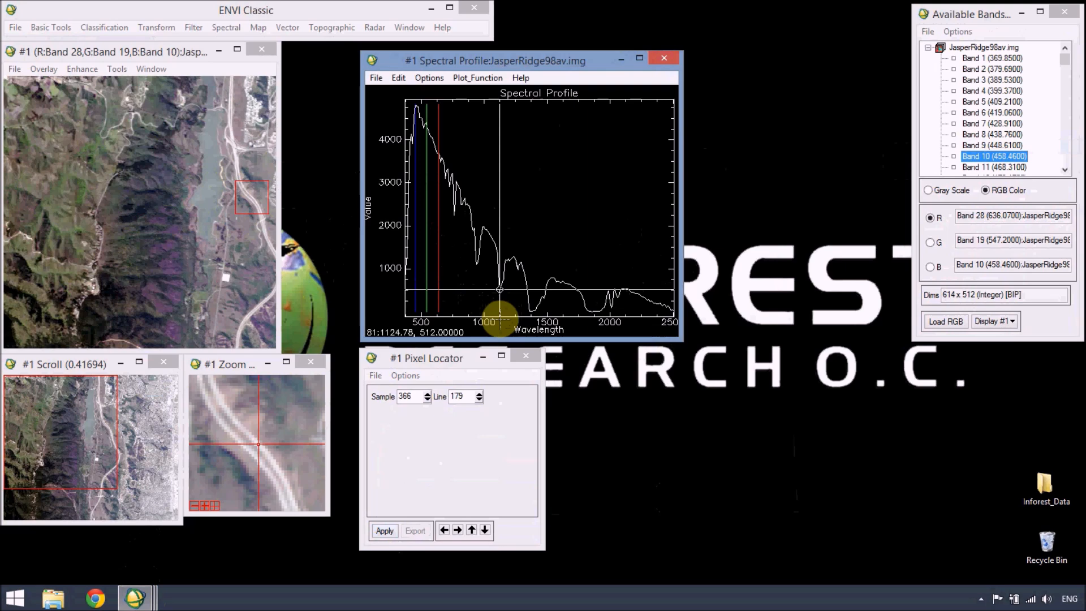
drag(500, 317, 524, 327)
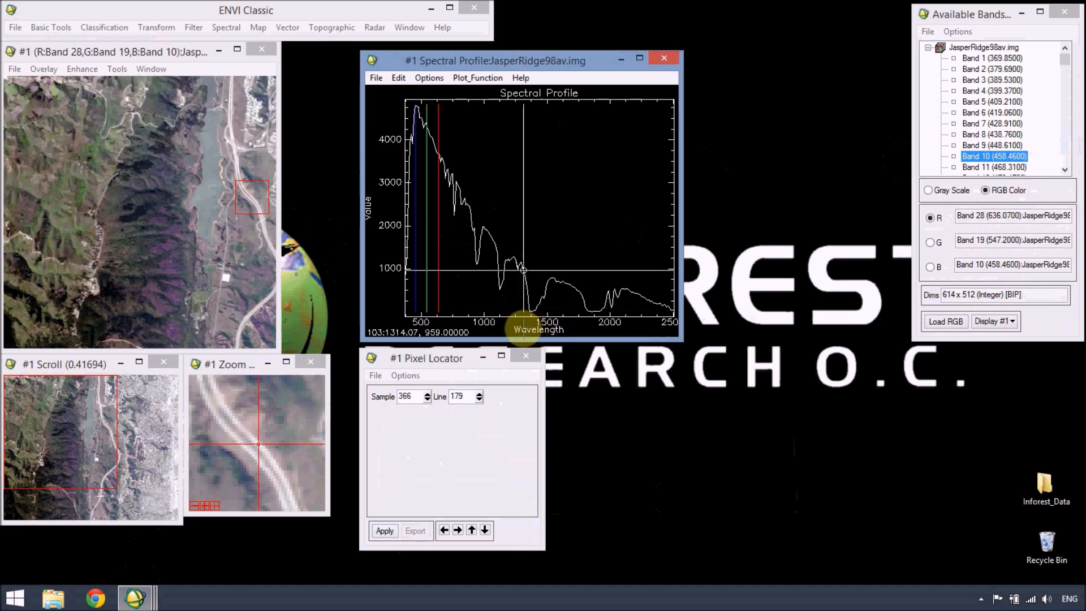
drag(524, 328, 614, 351)
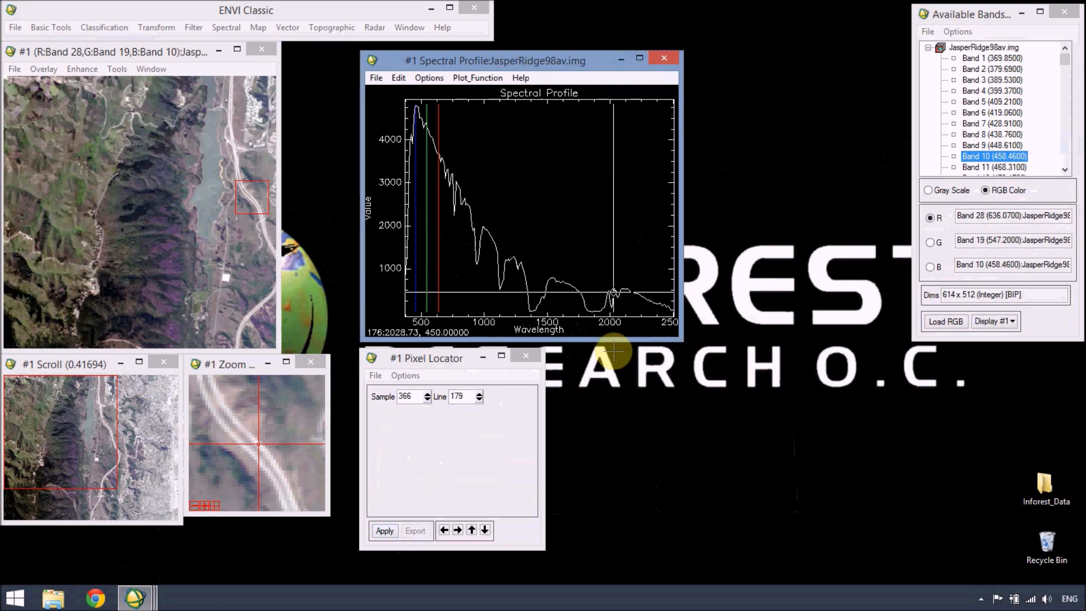
drag(614, 352, 614, 352)
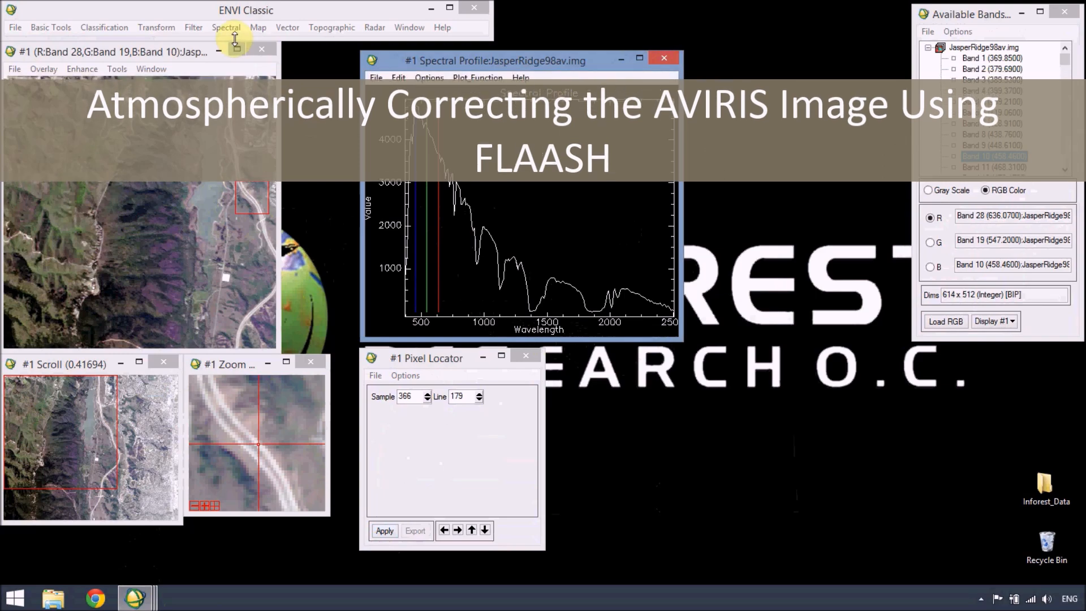
Step: Start the FLAASH atmospheric correction and choose the full scene of JasperRidge98av.img as the input radiance image
click(226, 28)
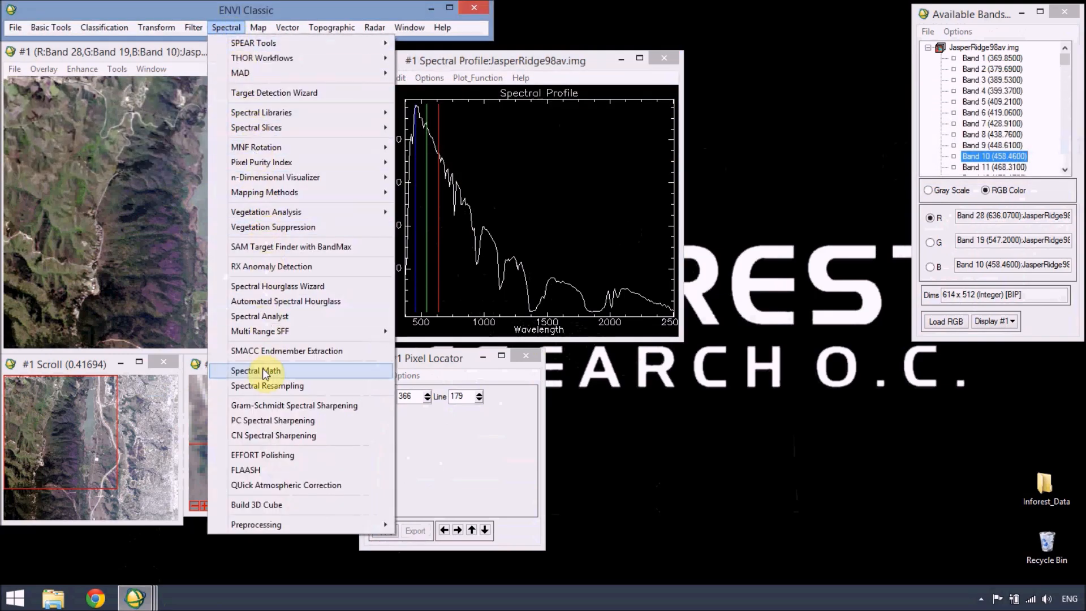
click(255, 470)
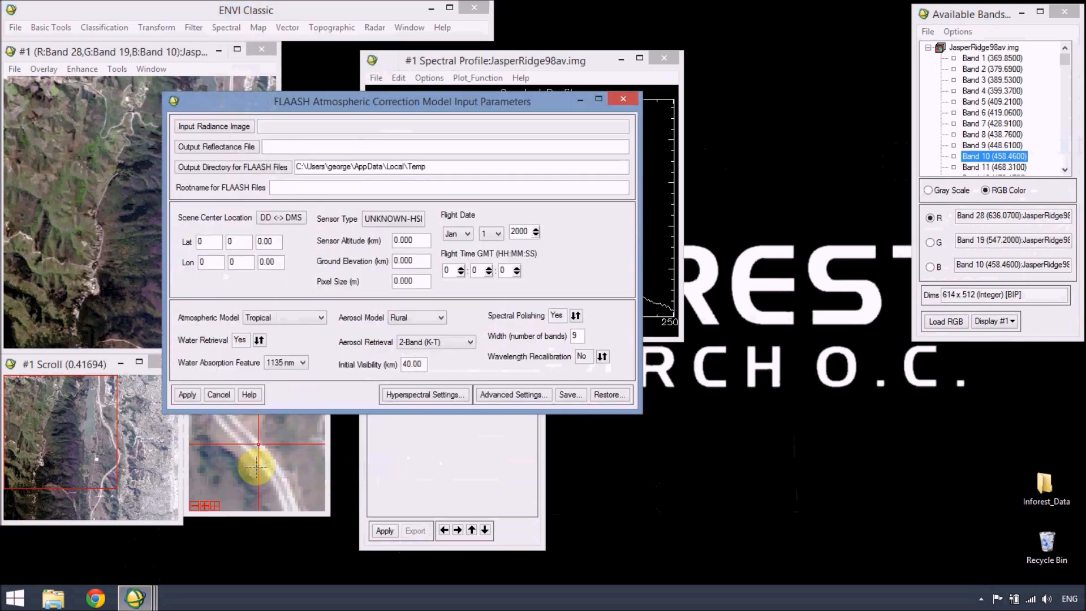
drag(392, 105, 548, 142)
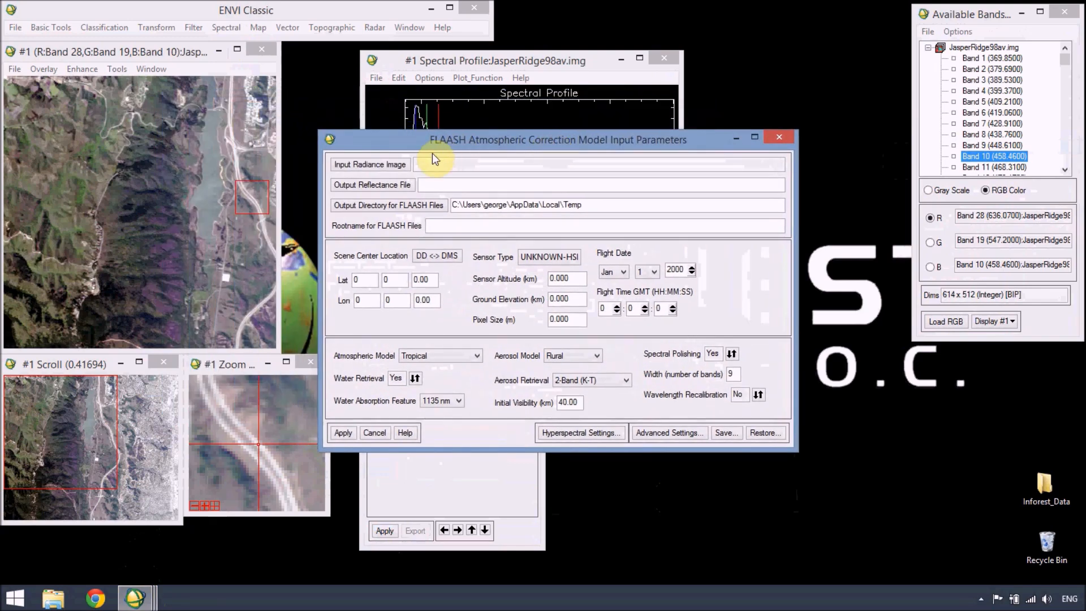
click(389, 166)
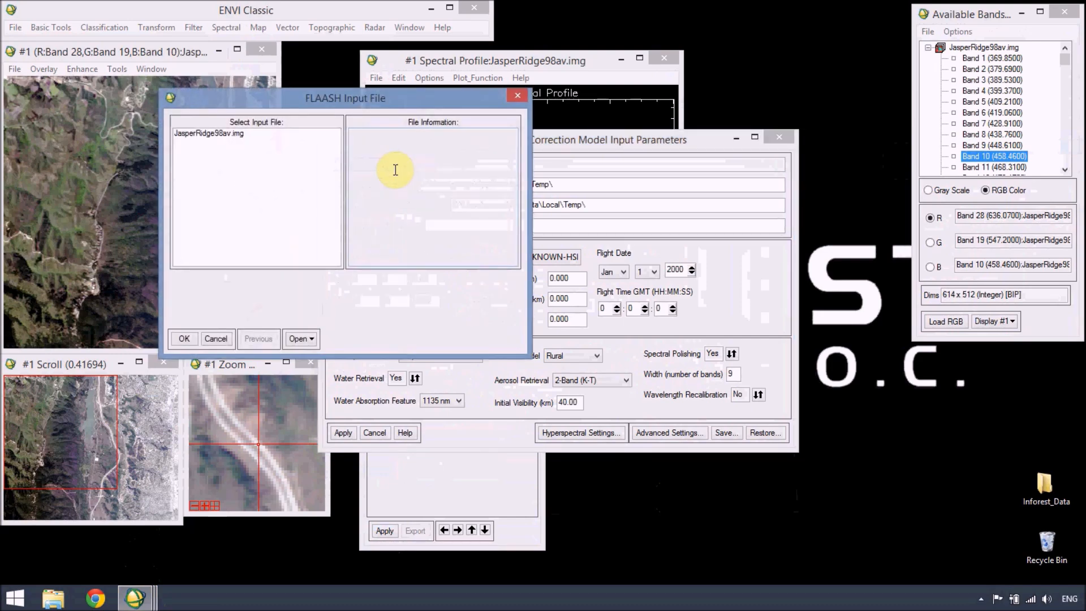
click(229, 134)
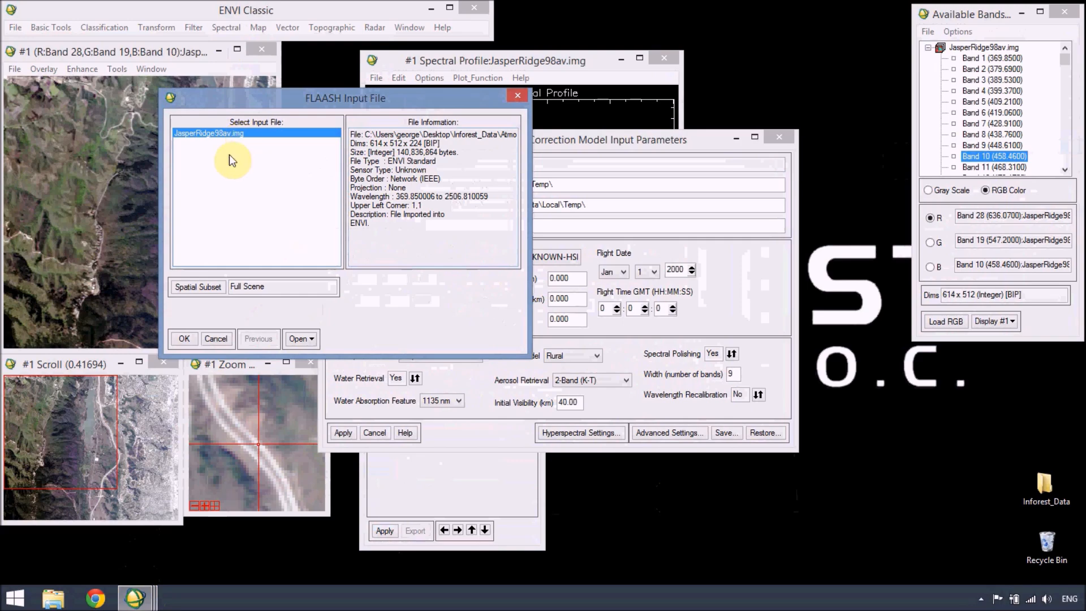
click(184, 339)
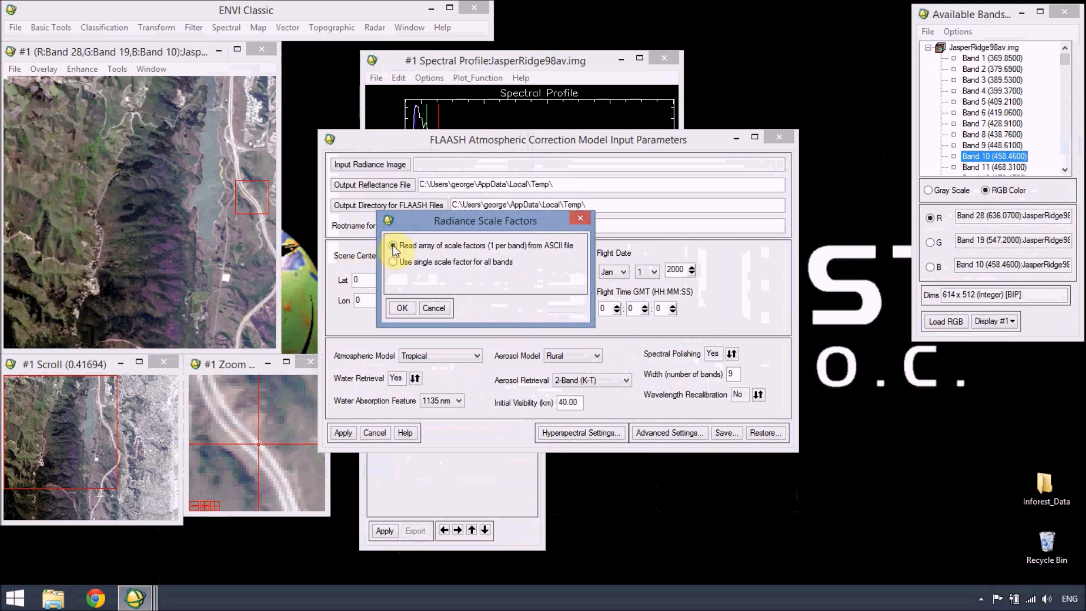
Step: Read the per-band radiance scale factors from the ASCII file AVIRIS_1998_scale.txt, keeping scale column 1 and multiply factor 1
click(402, 306)
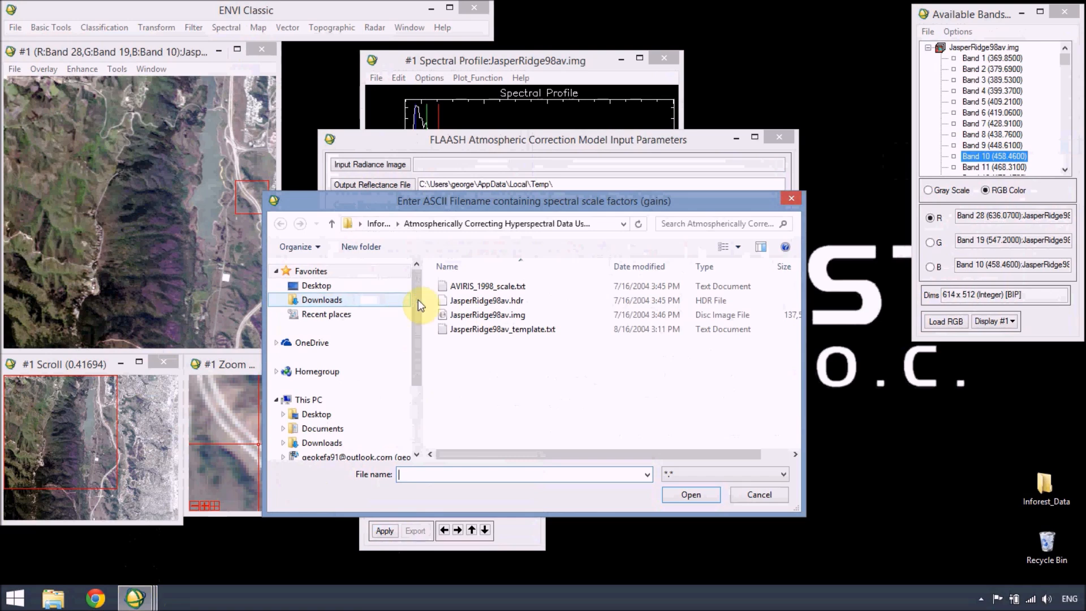
click(479, 287)
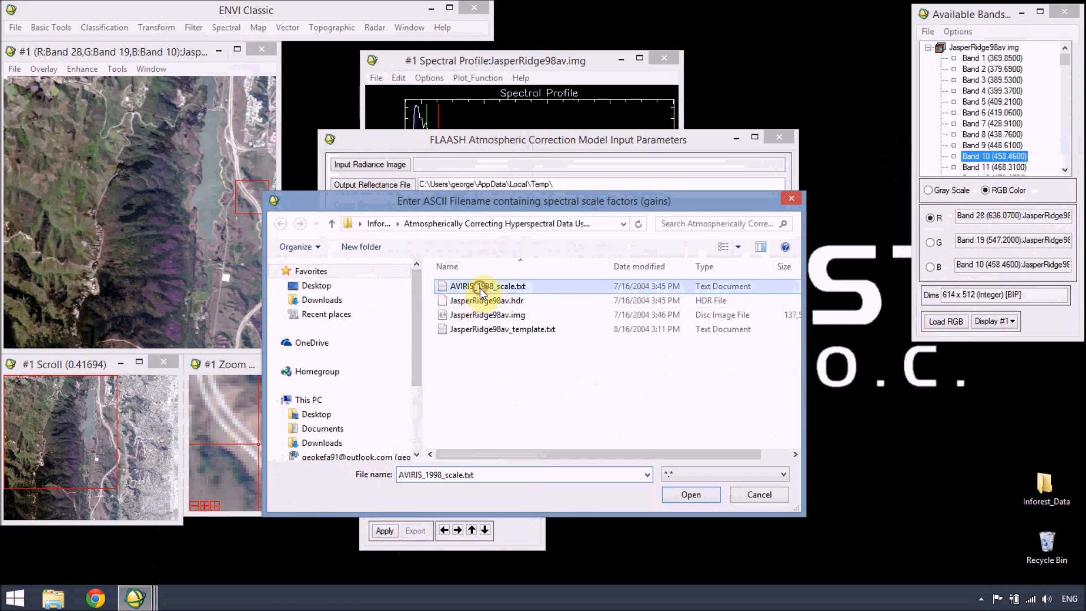
click(676, 494)
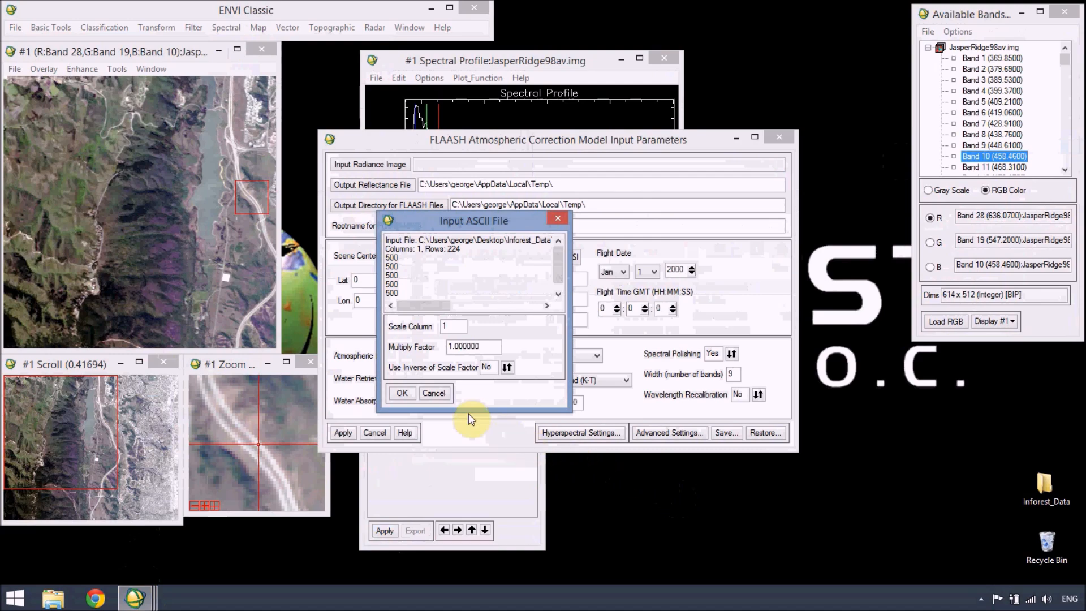
click(401, 393)
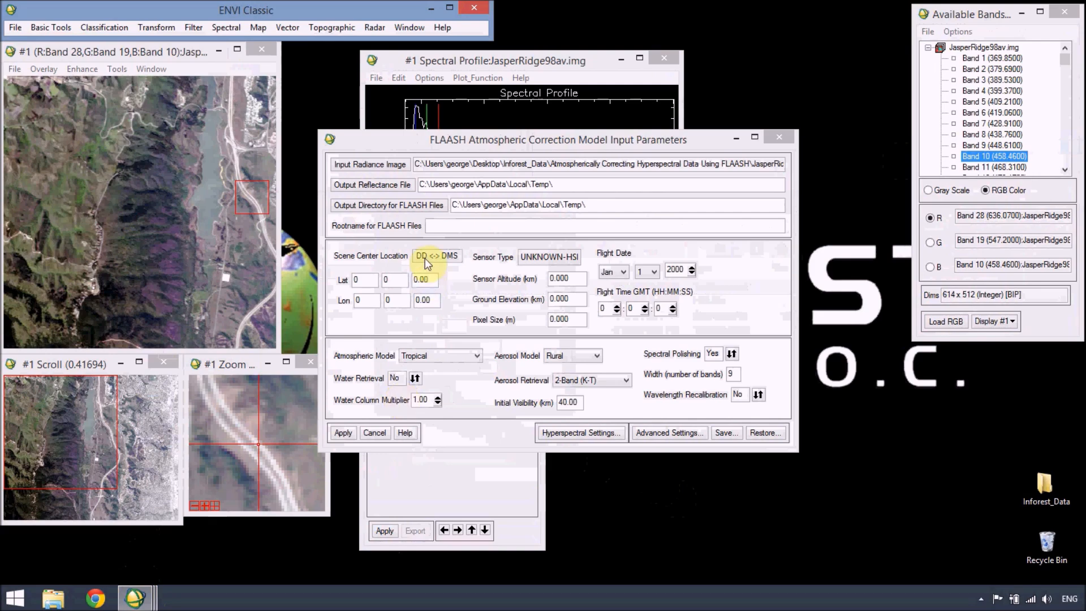
Step: Set the output reflectance file to JasperRidge98av_flaash.img in the OUTPUT folder of Inforest_Data on the Desktop
click(394, 194)
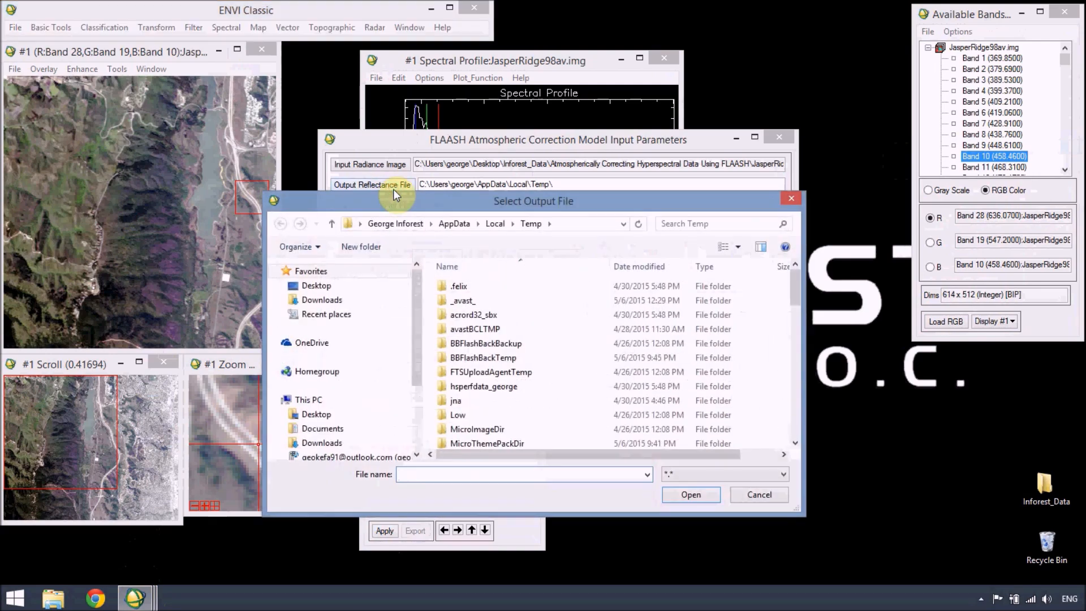
click(352, 284)
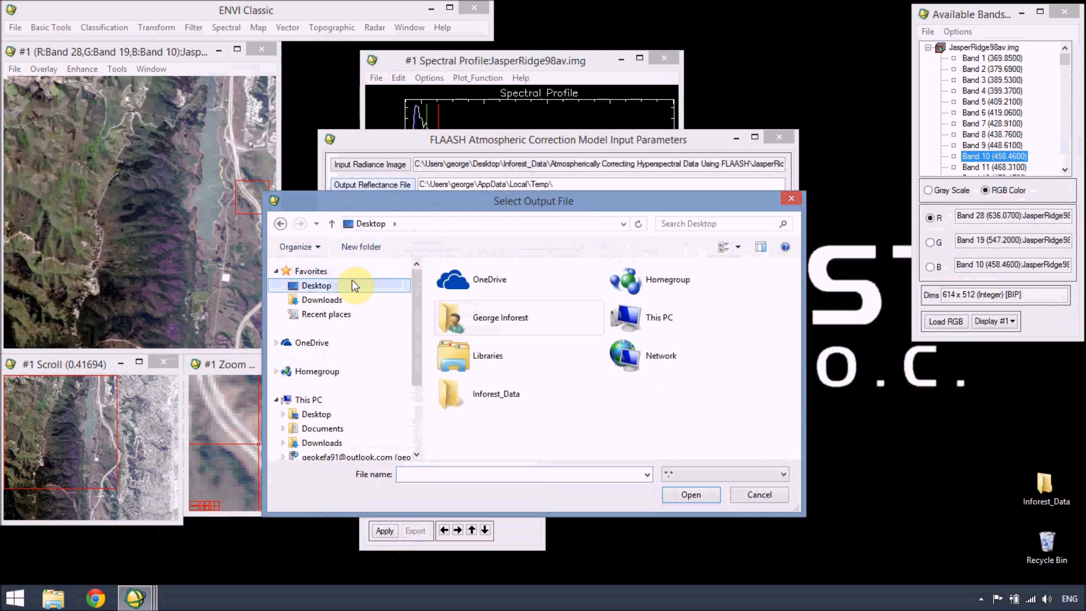
double_click(460, 387)
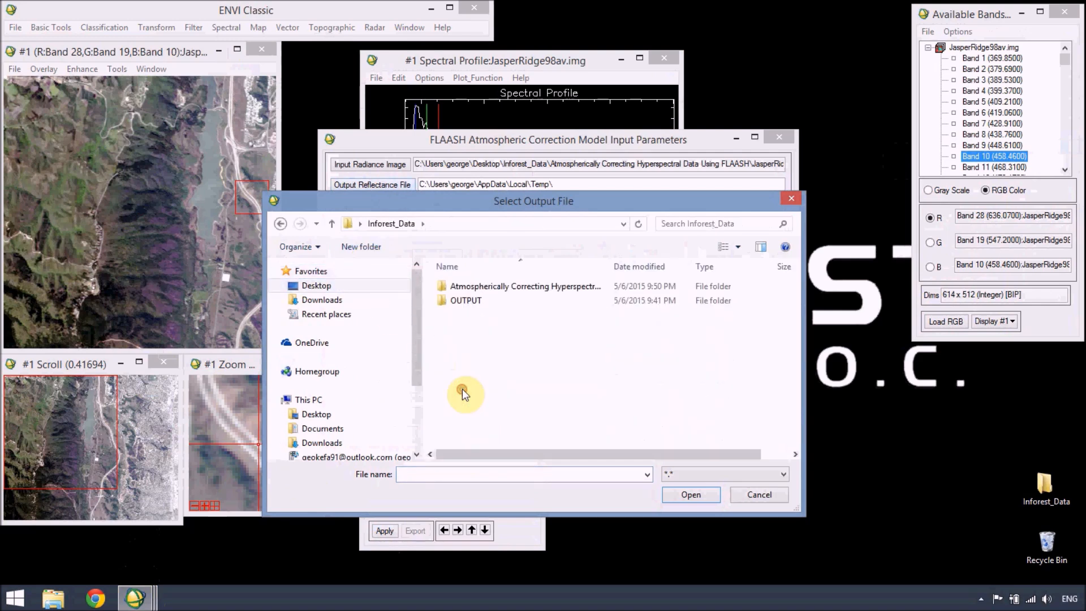
double_click(476, 304)
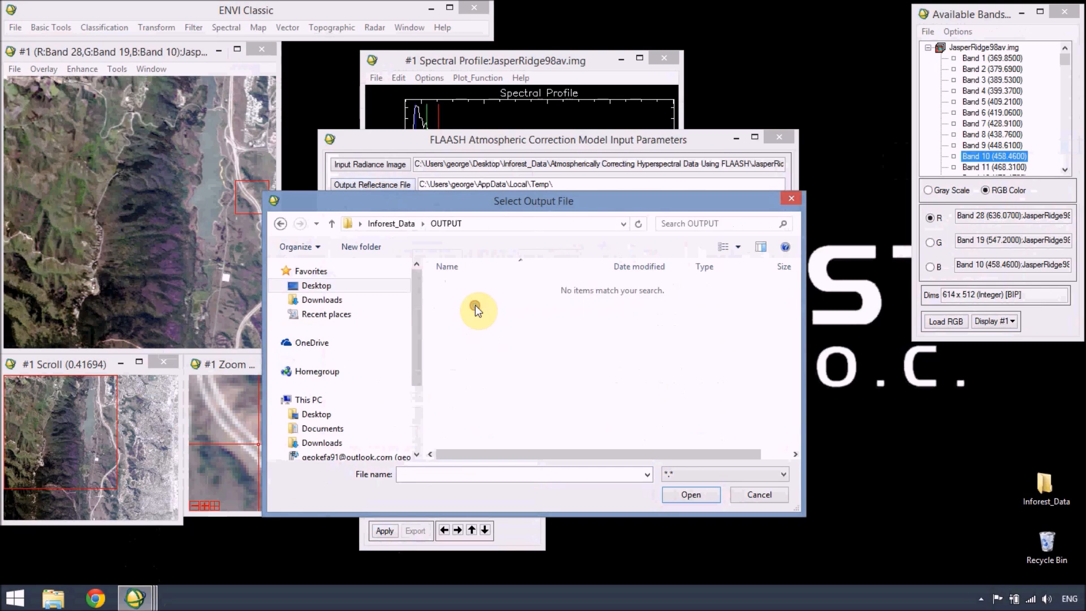
click(443, 473)
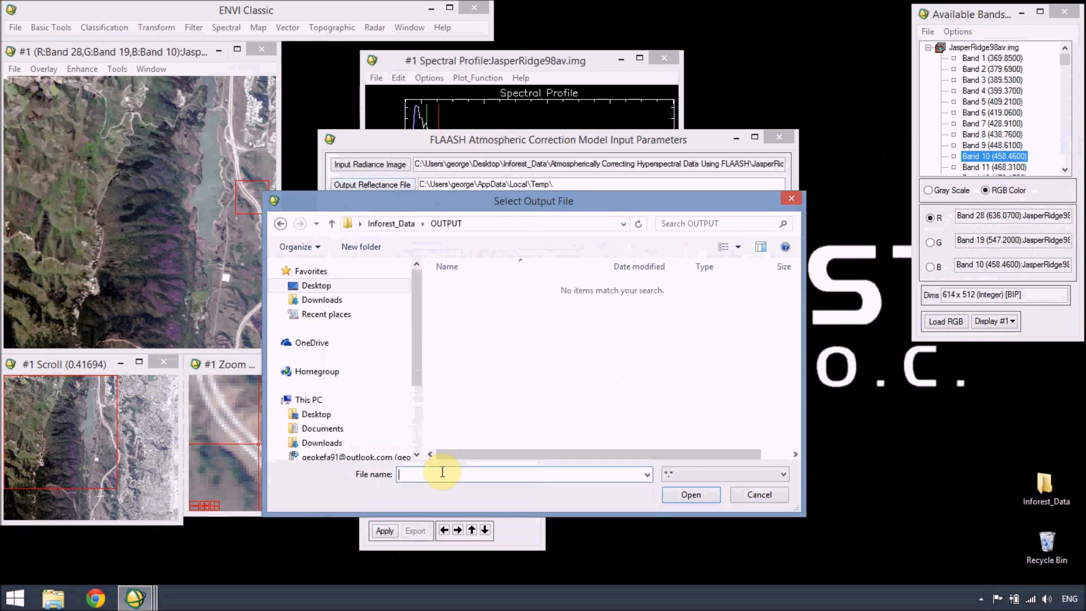
text(JasperRidge98av)
text(_flaash.img)
key(Return)
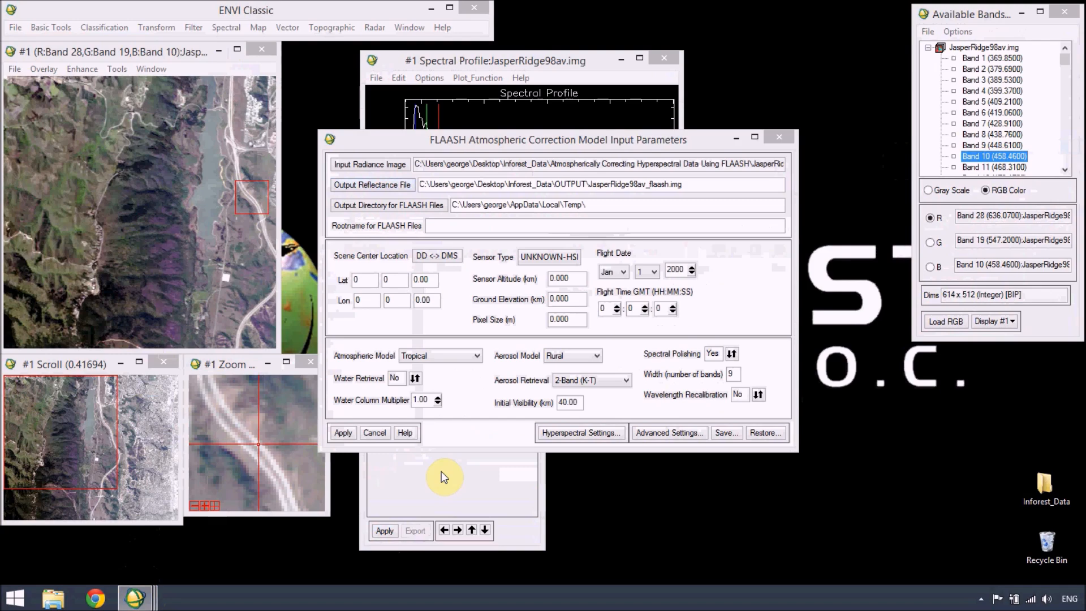
Step: Set the output directory for the FLAASH files to the OUTPUT folder inside Inforest_Data on the Desktop
click(419, 206)
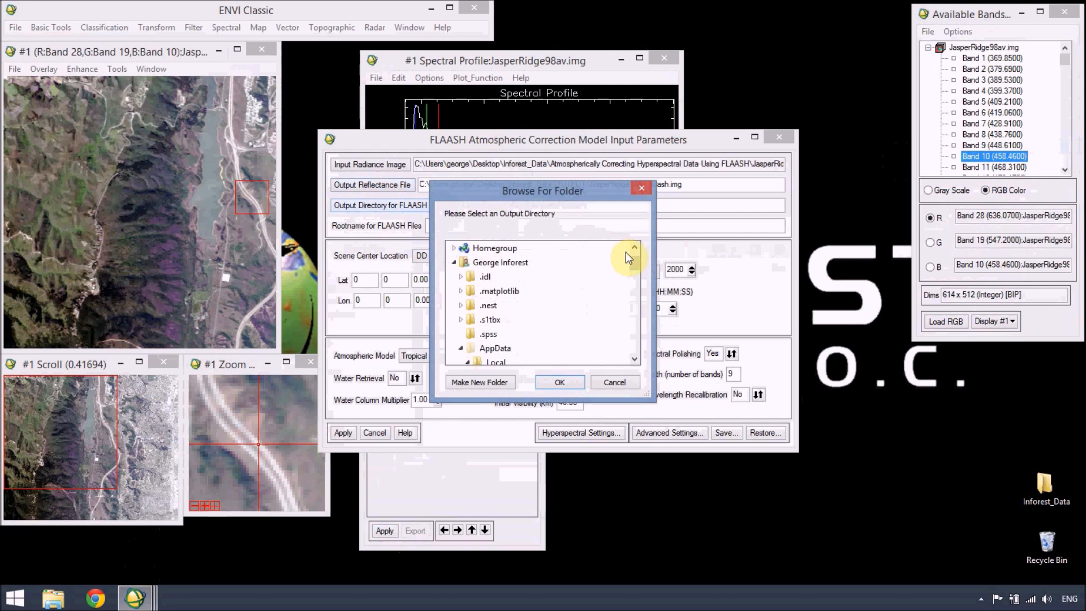
drag(636, 260, 636, 325)
click(494, 262)
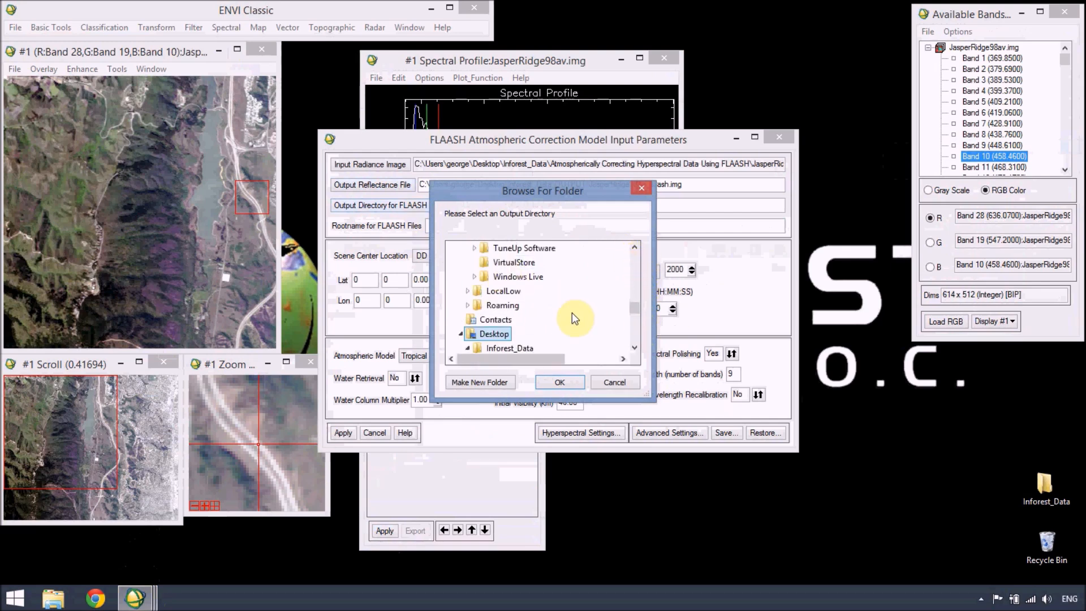
click(532, 348)
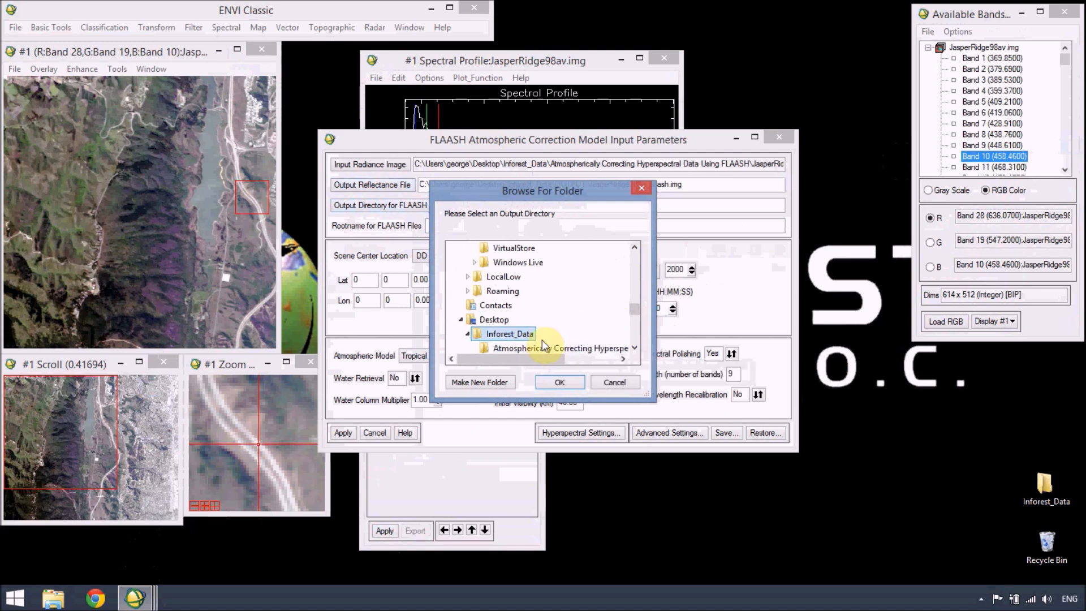
click(635, 348)
click(509, 348)
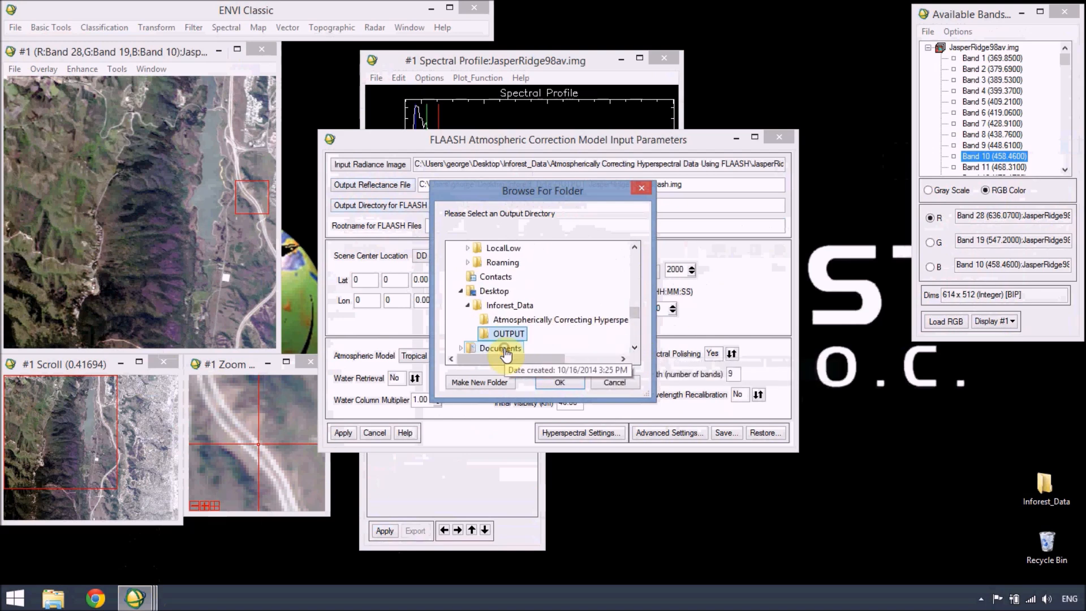
click(552, 379)
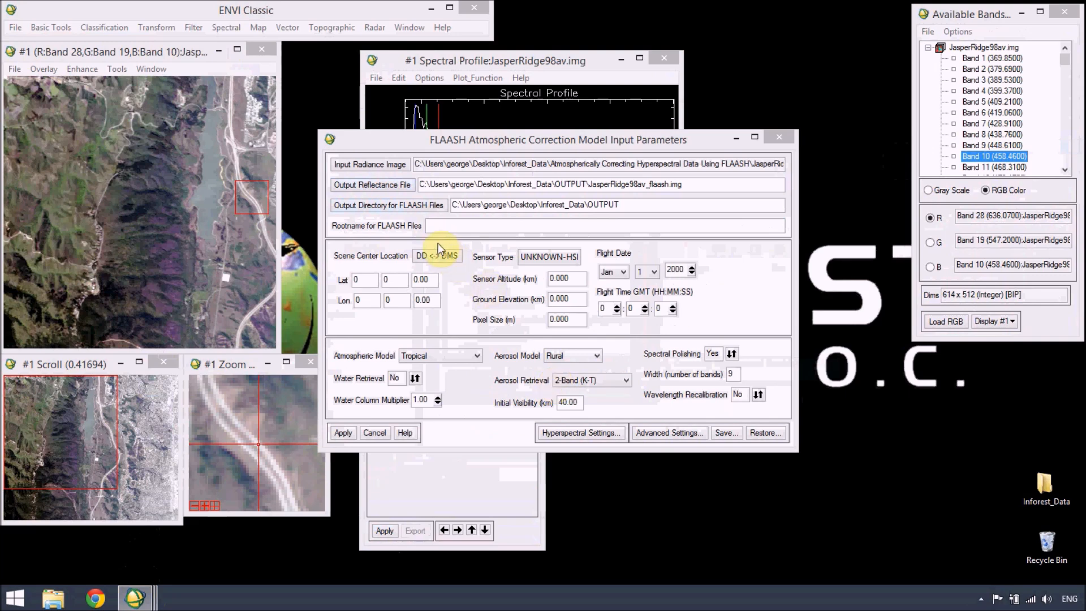
Step: Enter Flaash as the rootname for the FLAASH files
click(436, 229)
text(Flaa)
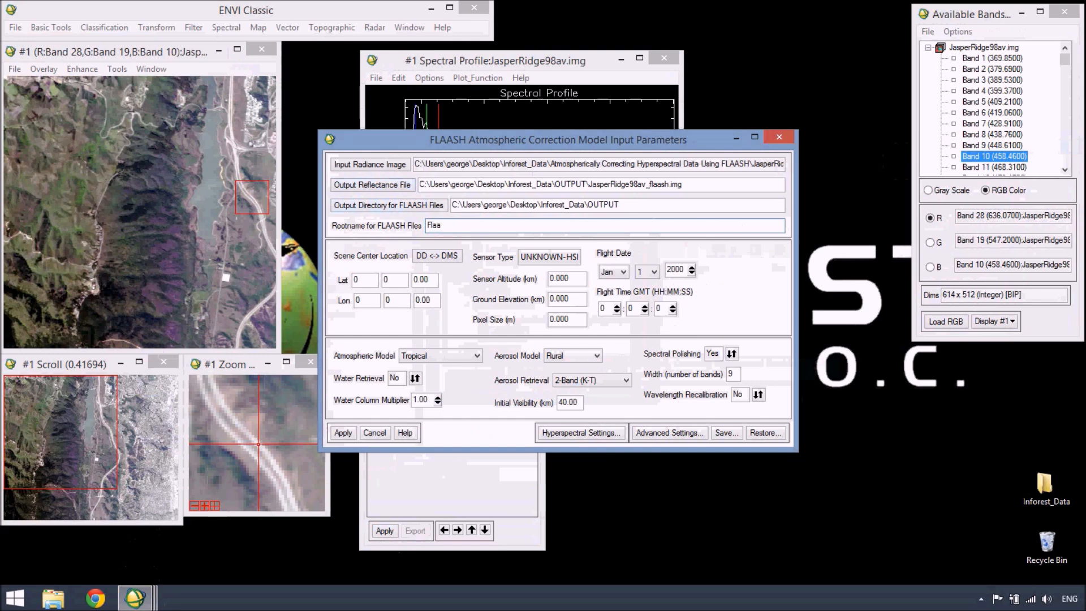
text(sh)
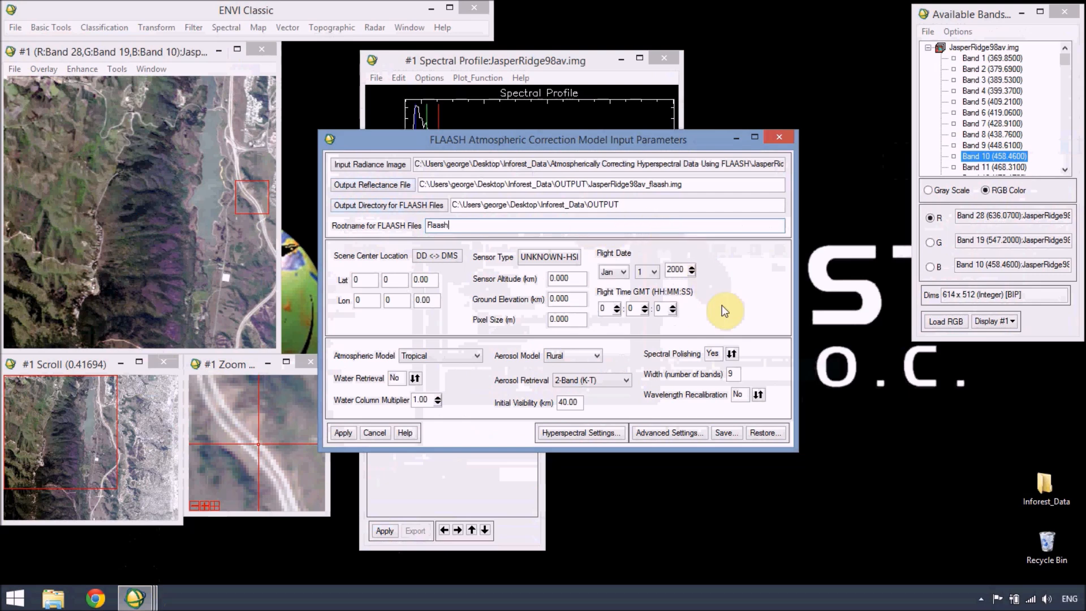
Step: Restore the FLAASH scene and model parameters from JasperRidge98av_template.txt in the Atmospherically Correcting Hyperspectral Data folder of Inforest_Data
click(766, 433)
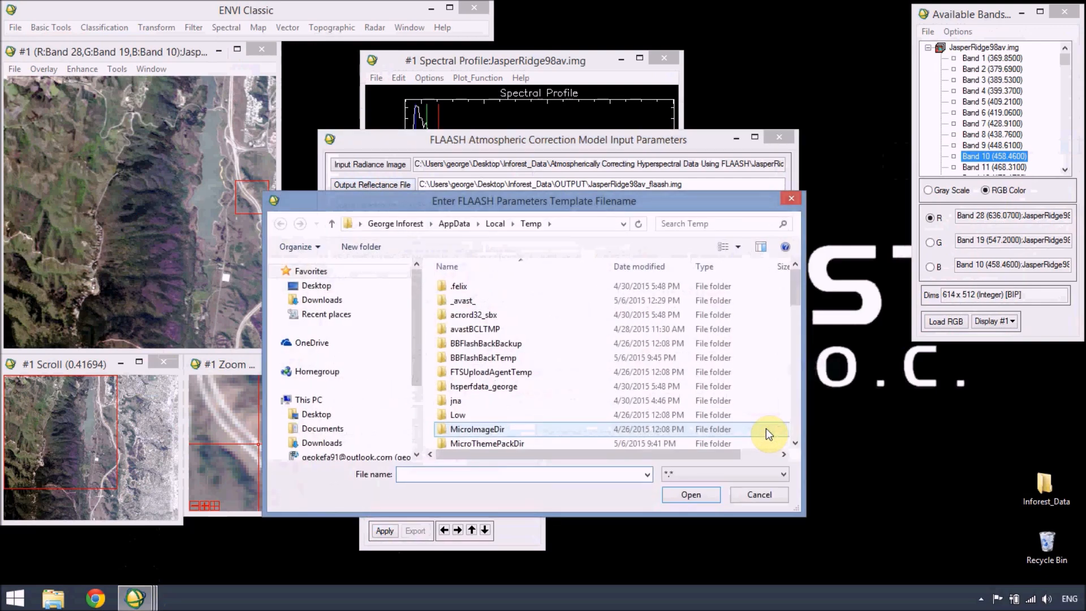
click(346, 286)
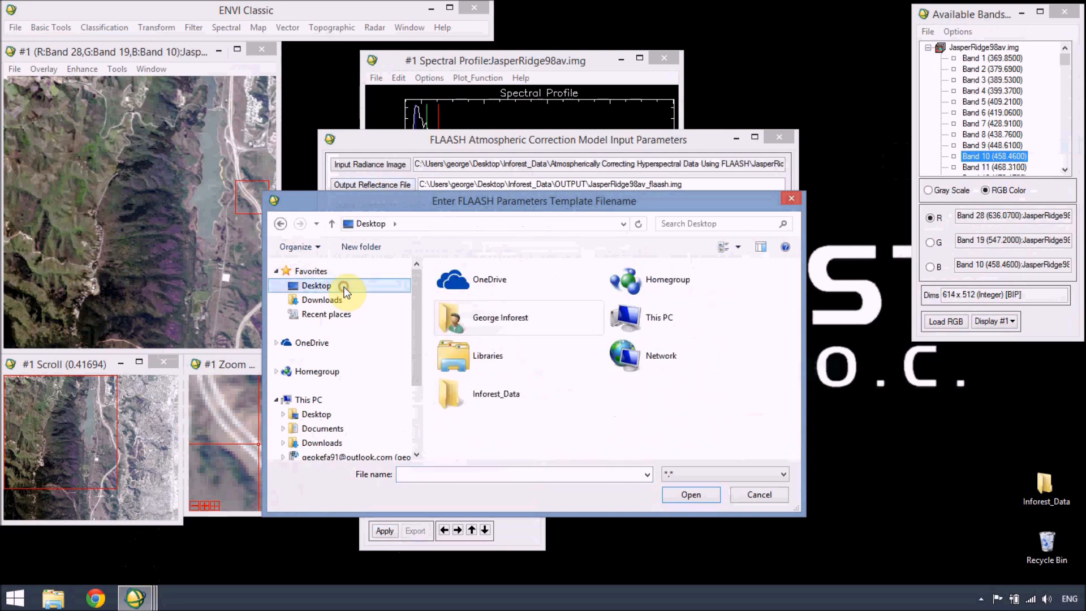
double_click(466, 389)
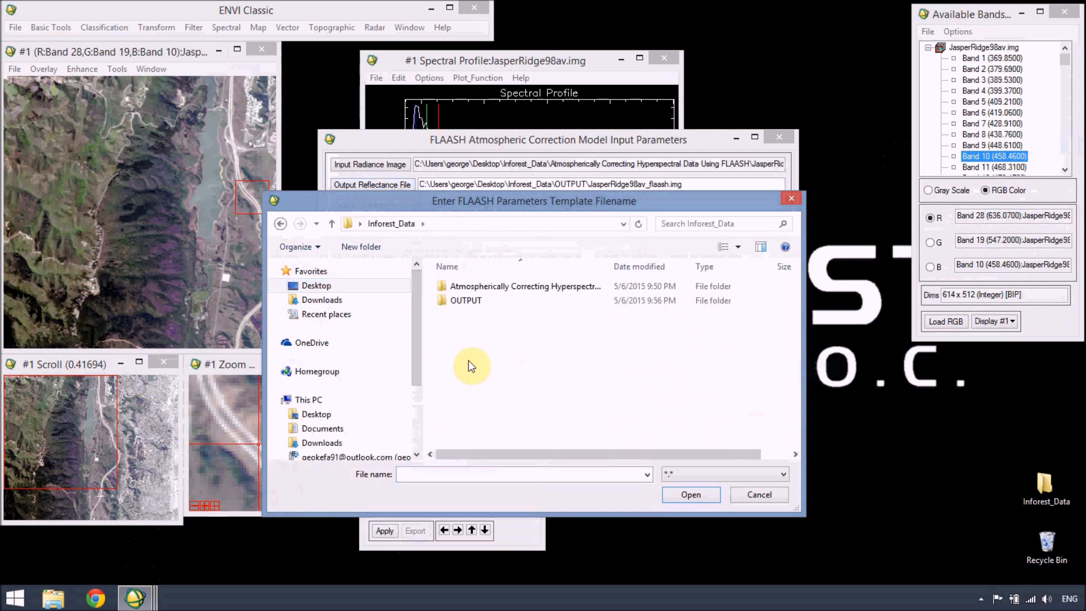
double_click(483, 288)
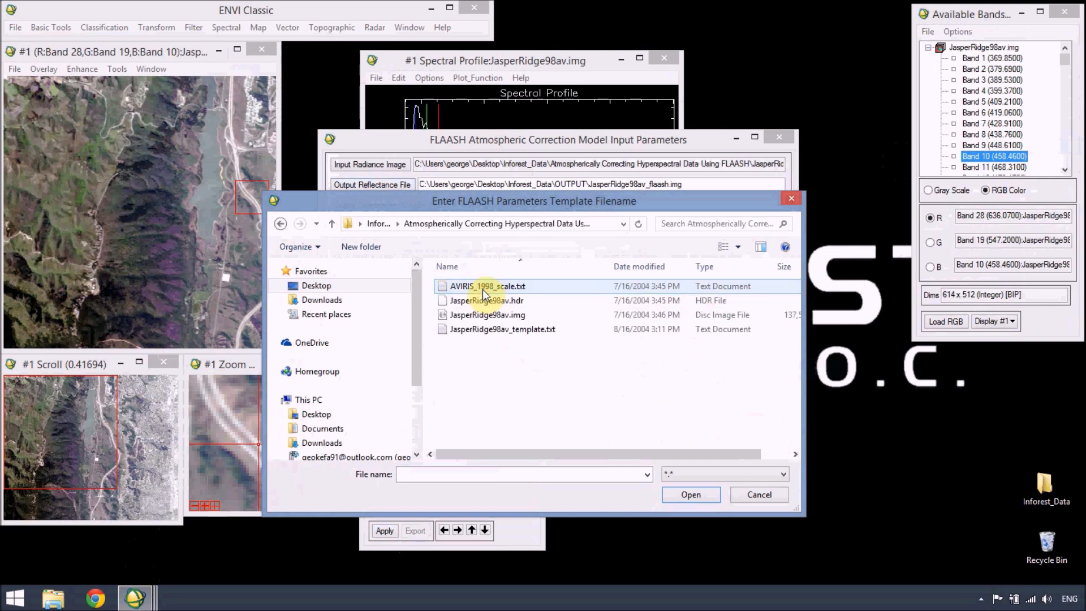
click(484, 328)
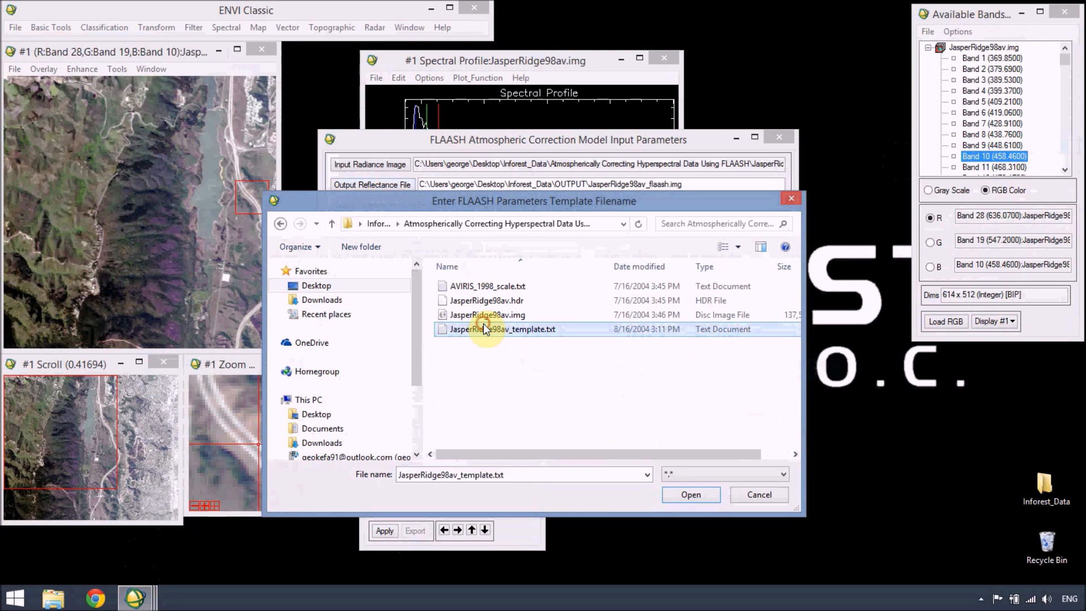
click(673, 490)
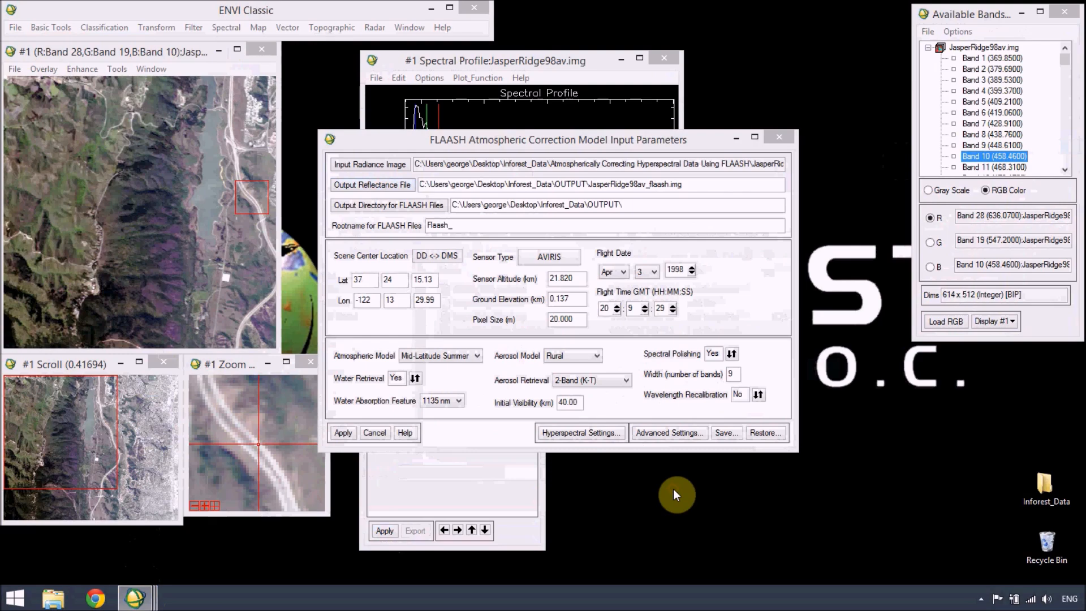
Step: Review the FLAASH advanced settings without changing them and run the atmospheric correction
click(678, 434)
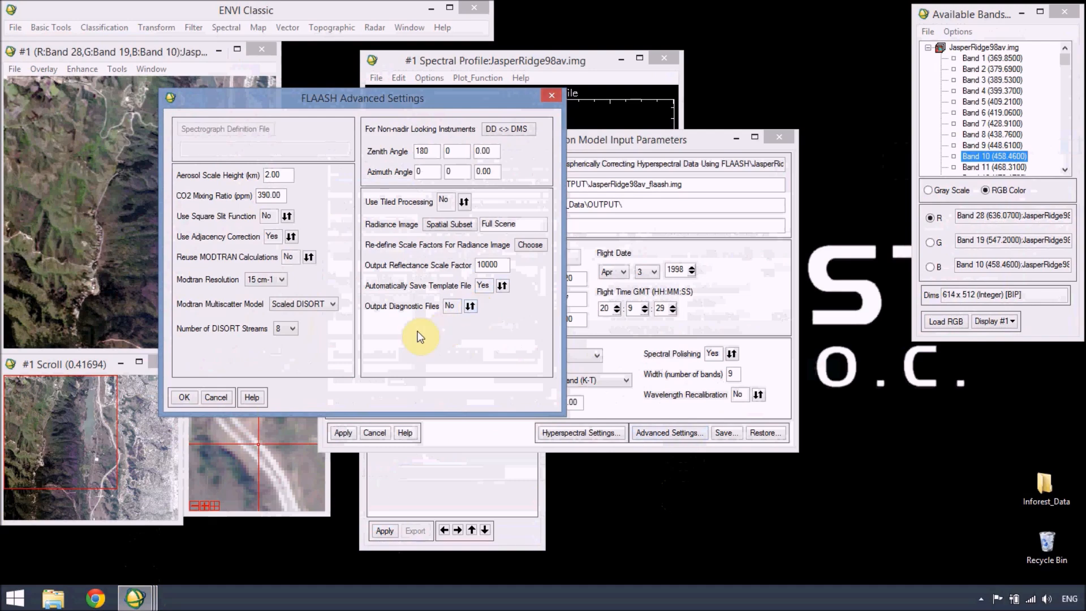
click(216, 397)
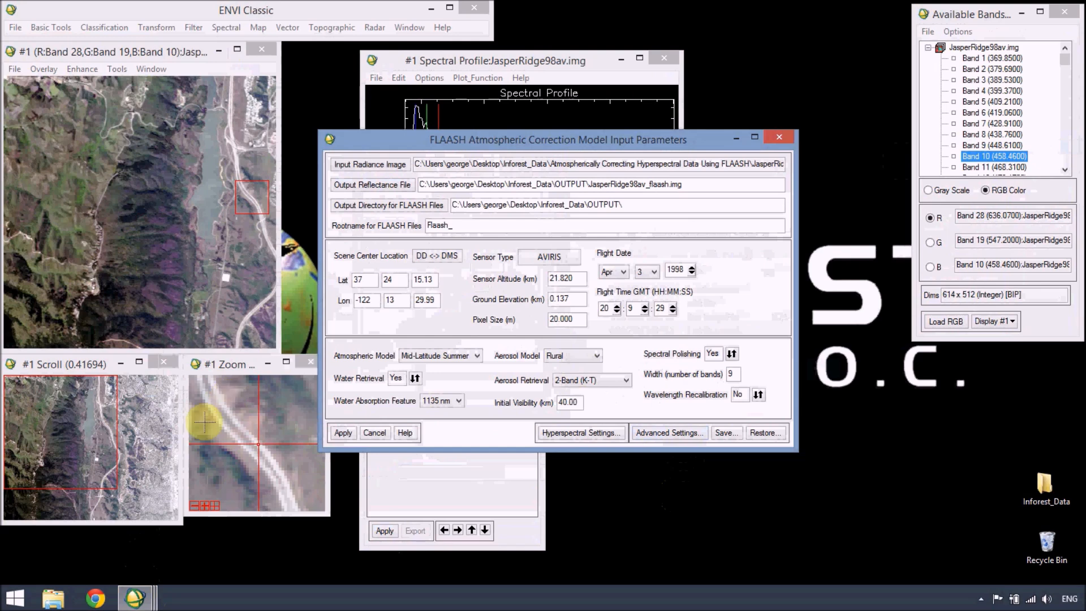
click(333, 431)
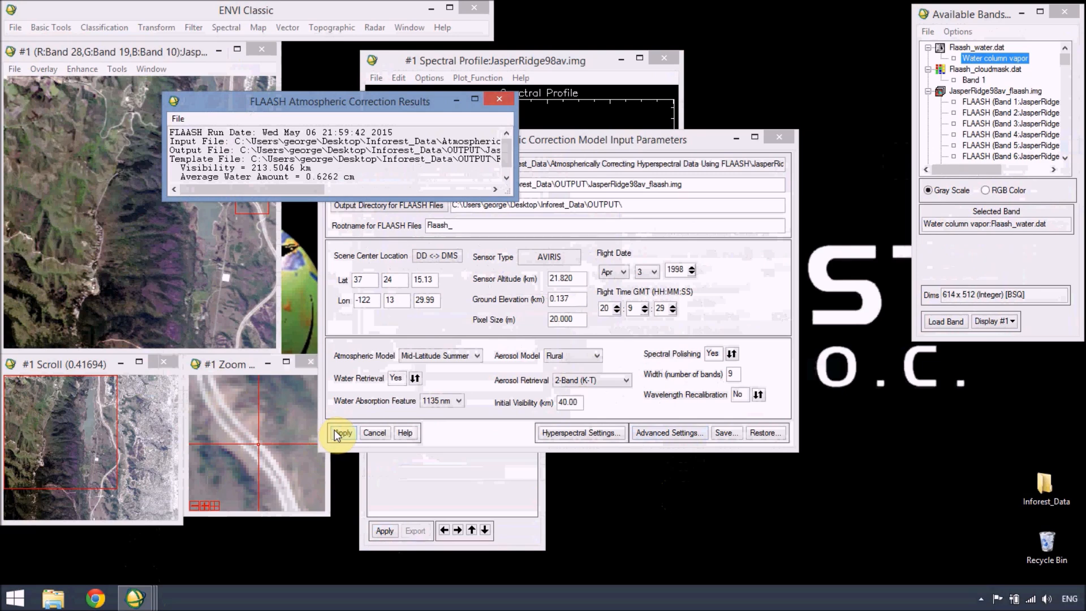
Step: Dismiss the FLAASH input parameters and enlarge the correction results report to read it before closing it
click(373, 433)
drag(516, 187, 790, 343)
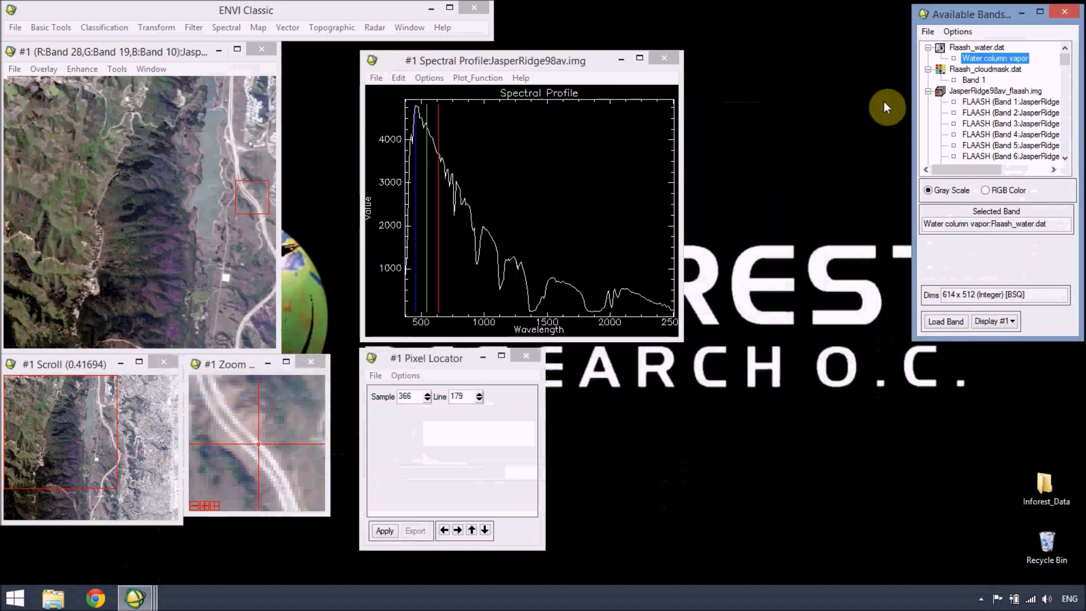
click(870, 100)
Step: Load JasperRidge98av_flaash.img in true color into a new display and arrange it beside the radiance Spectral Profile plot
click(1041, 97)
right_click(1041, 98)
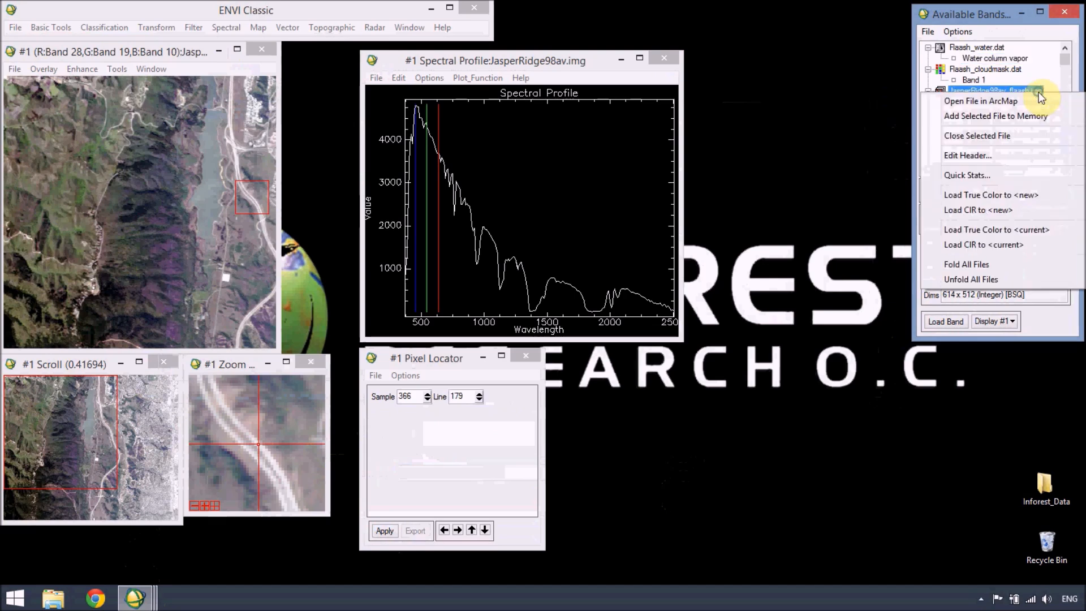
click(1015, 195)
drag(727, 60, 829, 57)
drag(577, 62, 518, 56)
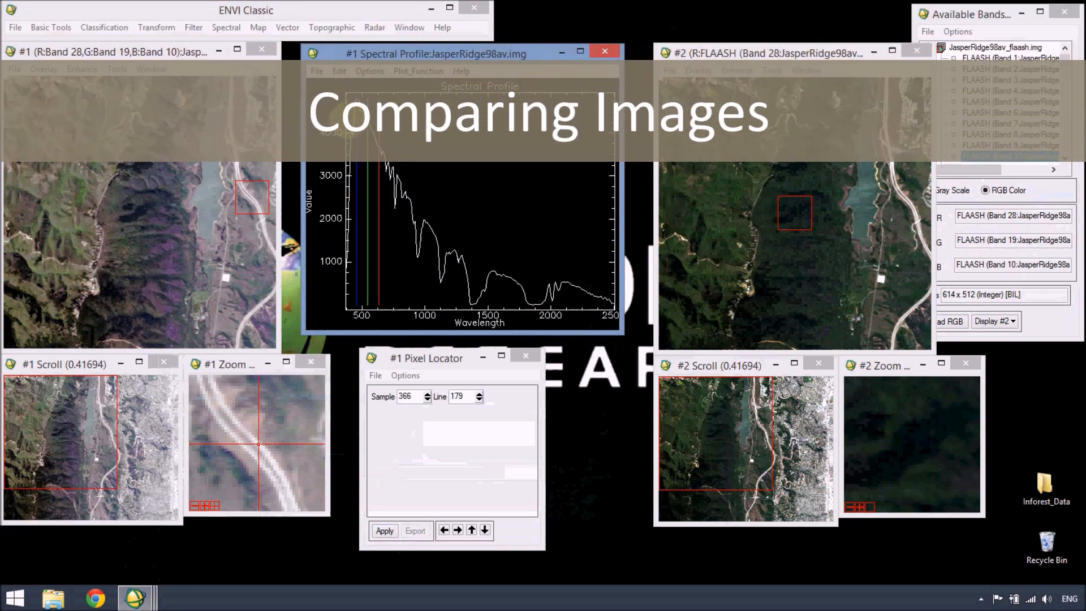
Step: Link displays #1 and #2 with dynamic overlay on, taking the link size and position from Display #1
right_click(260, 144)
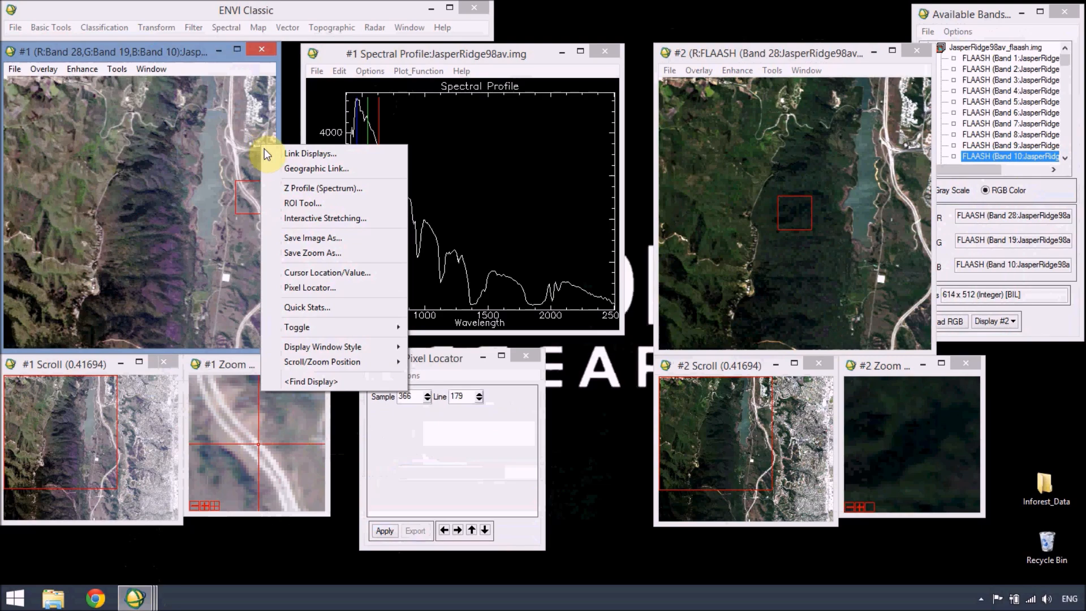
click(264, 152)
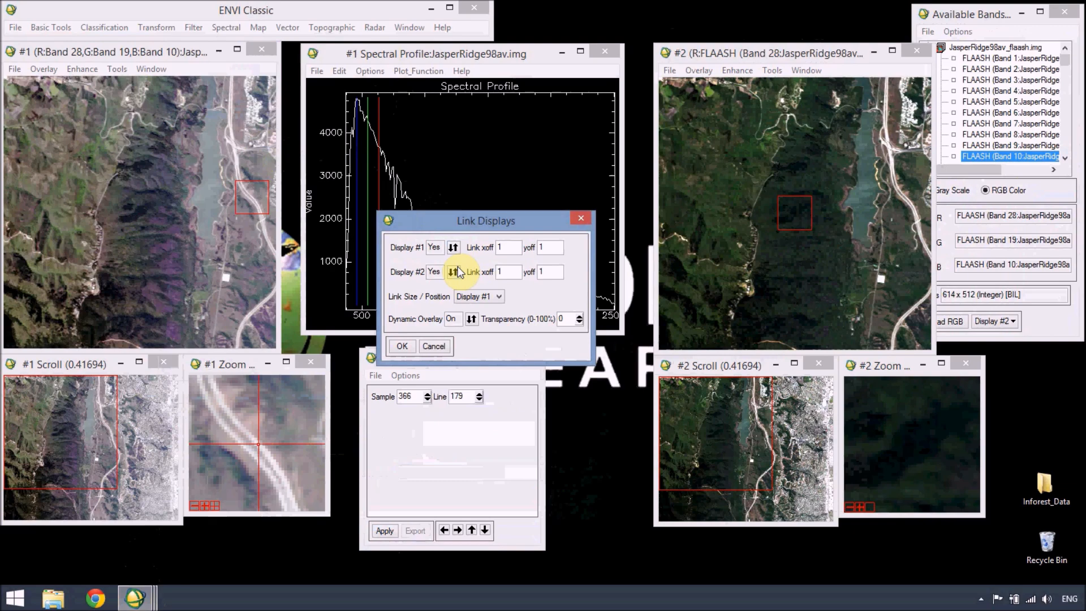
click(402, 345)
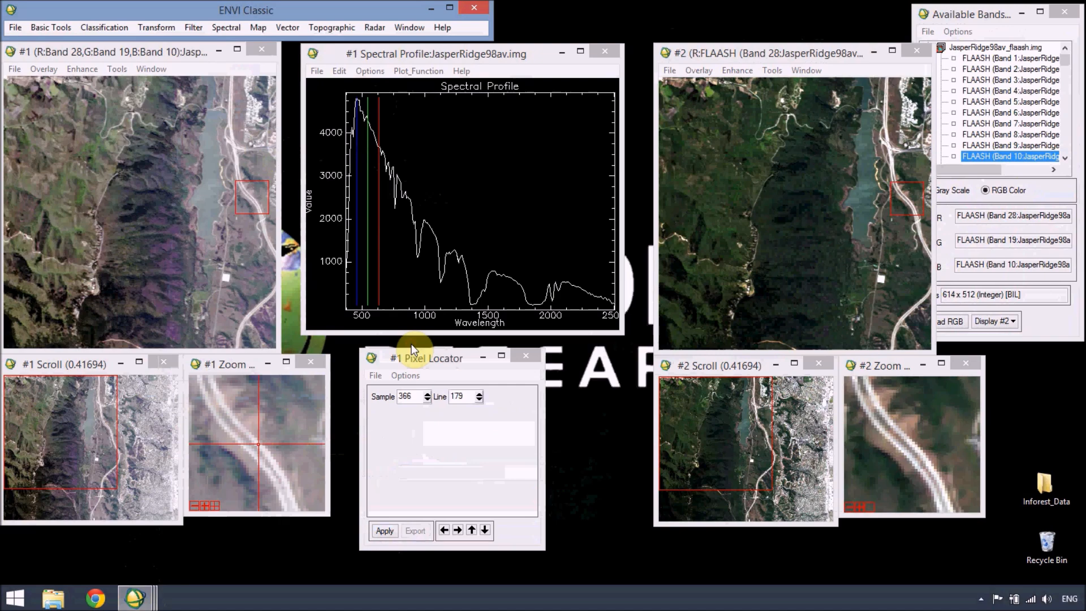
Step: Plot the Z profile spectrum of the corrected image and arrange it beneath the radiance profile, moving the Pixel Locator aside
right_click(701, 252)
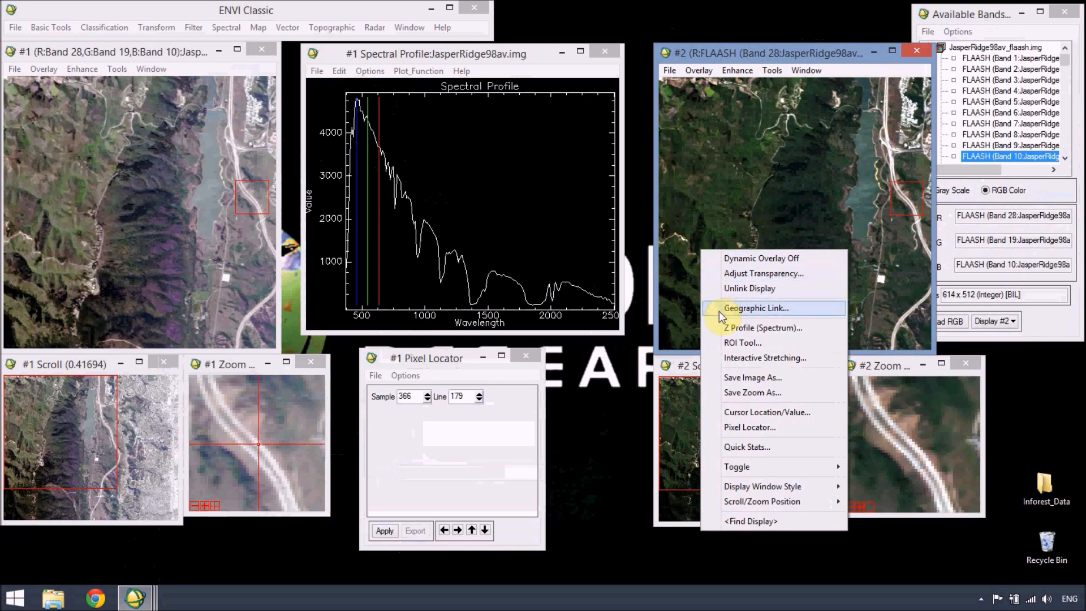
click(719, 326)
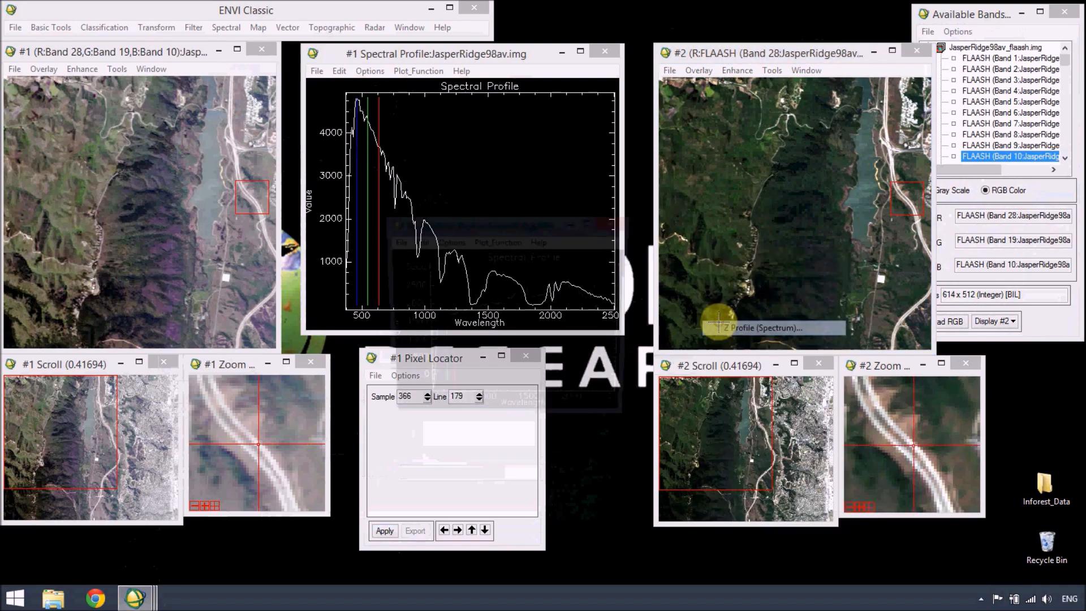
drag(522, 221, 447, 49)
drag(554, 252, 618, 322)
drag(531, 53, 823, 136)
click(413, 366)
drag(413, 365, 173, 391)
drag(422, 57, 423, 31)
drag(673, 132, 384, 306)
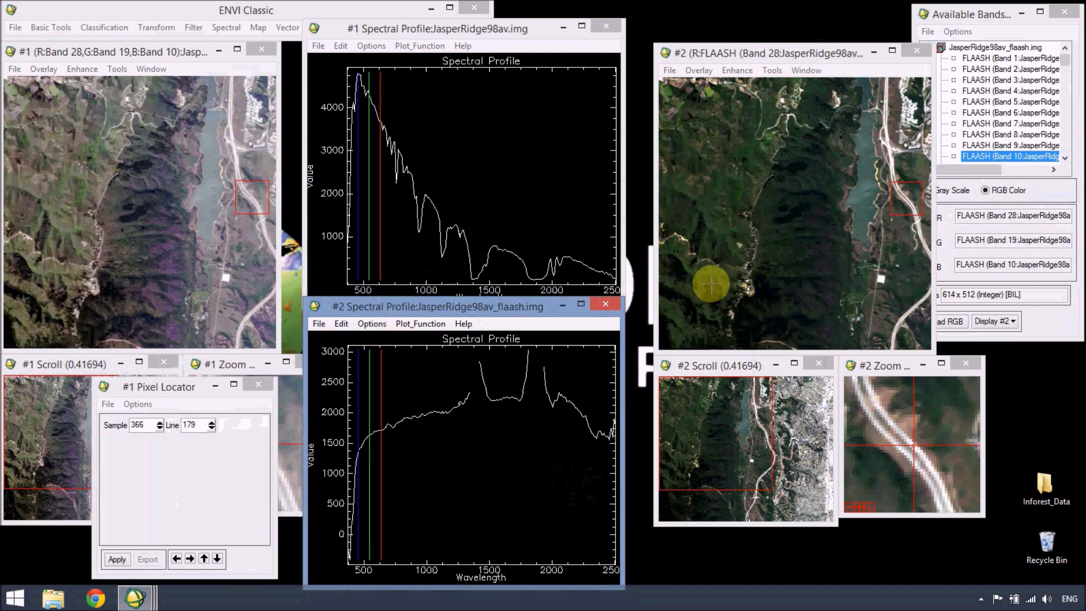
Step: Compare the radiance and corrected reflectance spectra at several vegetated pixels, including sample 208, line 301 and sample 158, line 198
click(885, 212)
click(822, 250)
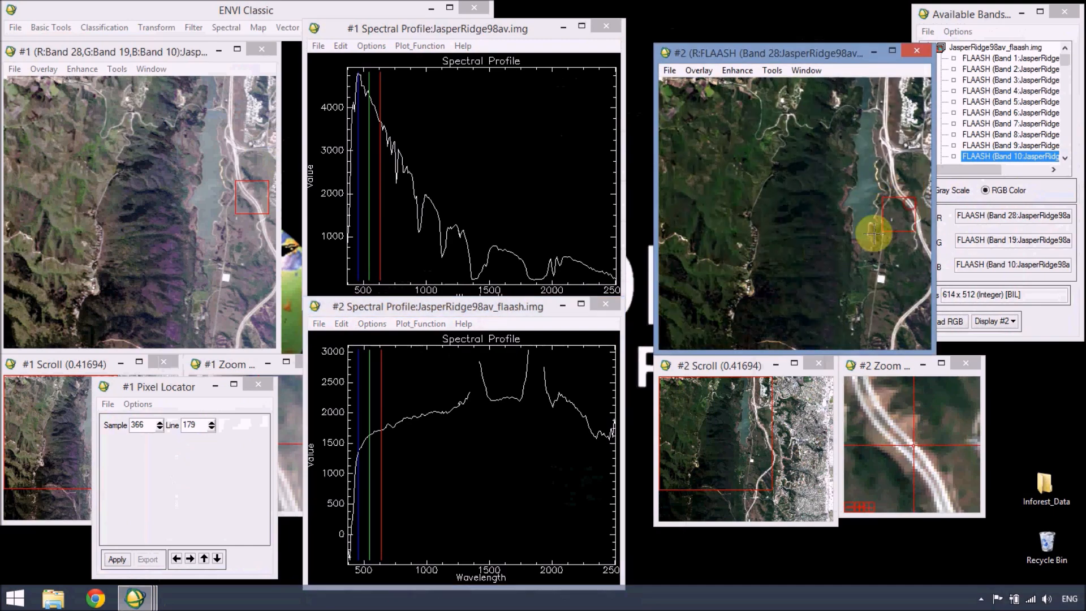
click(800, 281)
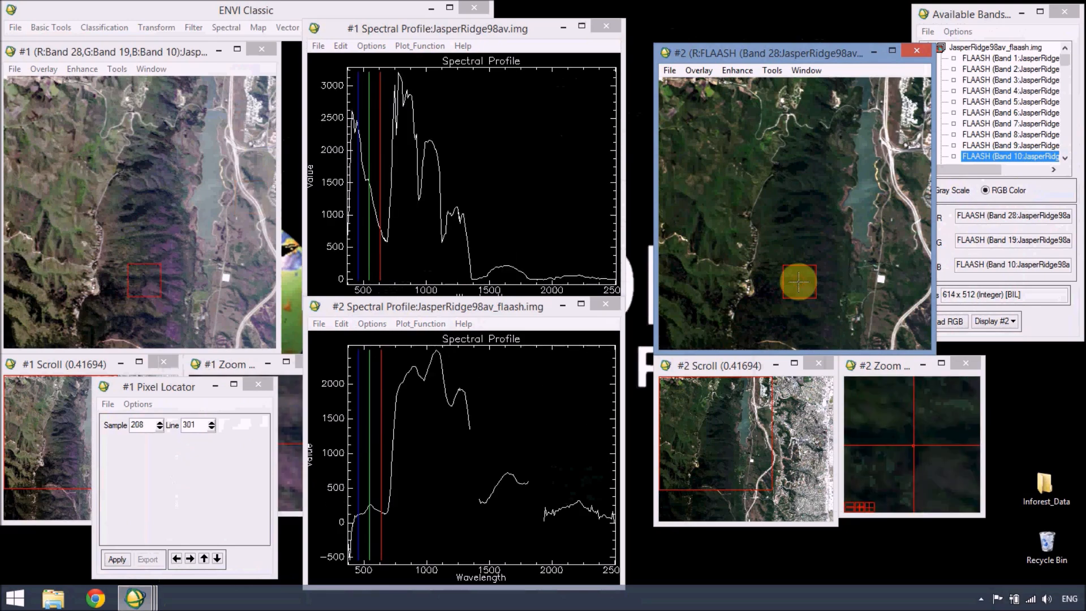
drag(799, 281, 765, 211)
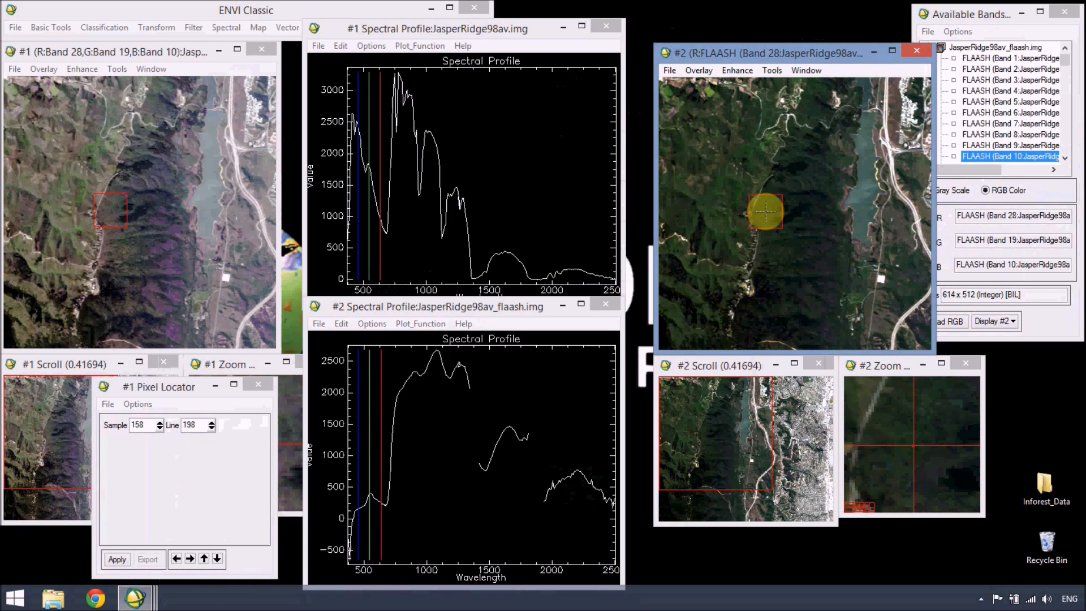
Step: Move the linked displays to the pixel at sample 366, line 179 and put the Pixel Locator away
click(144, 425)
drag(143, 425, 128, 431)
text(366)
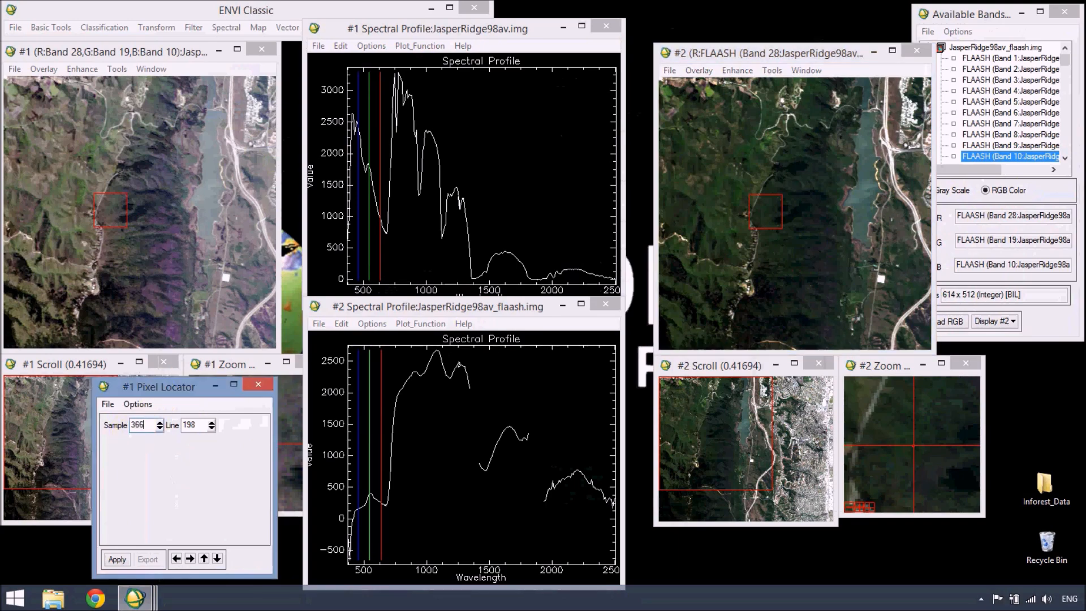
drag(196, 426, 181, 426)
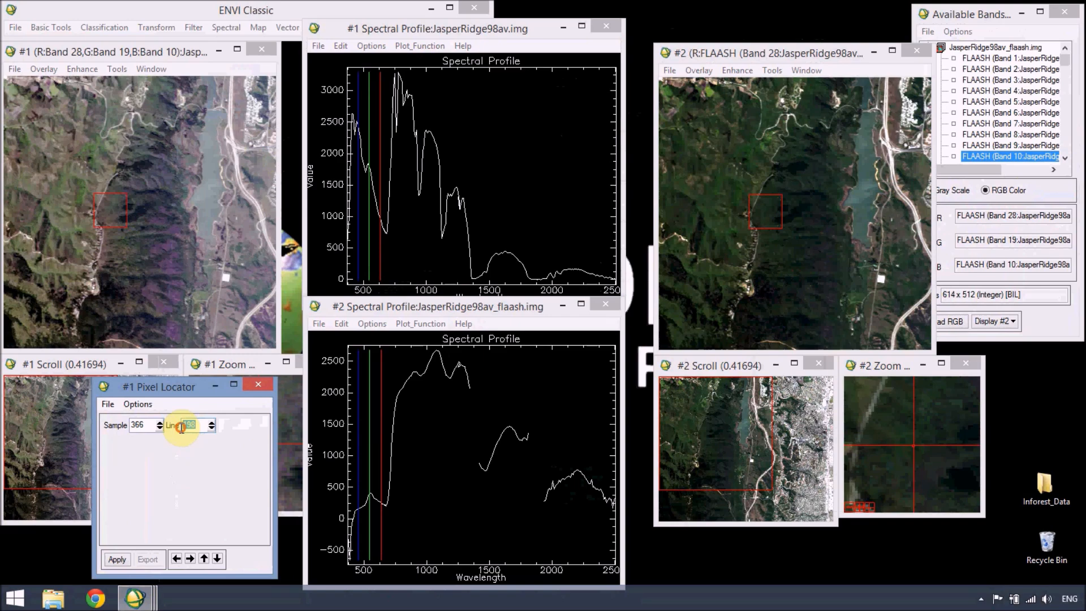
text(179)
click(117, 560)
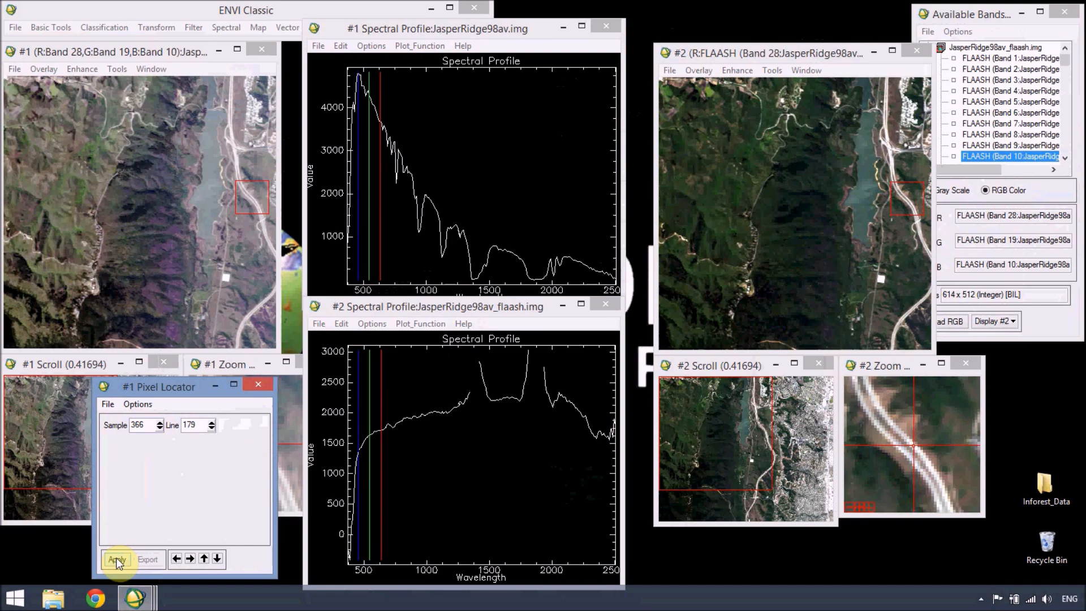
click(207, 383)
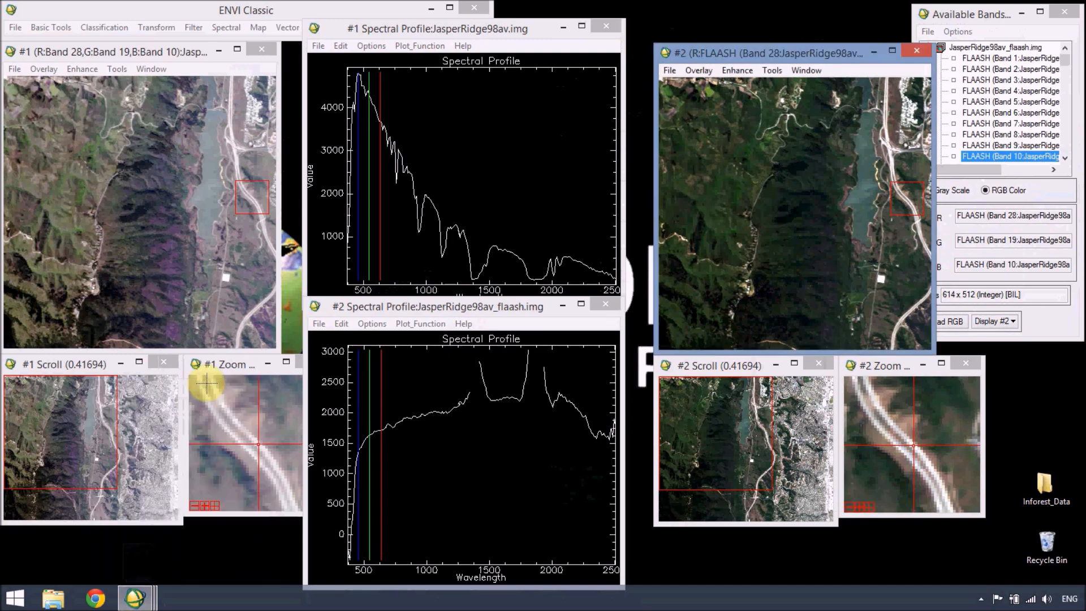